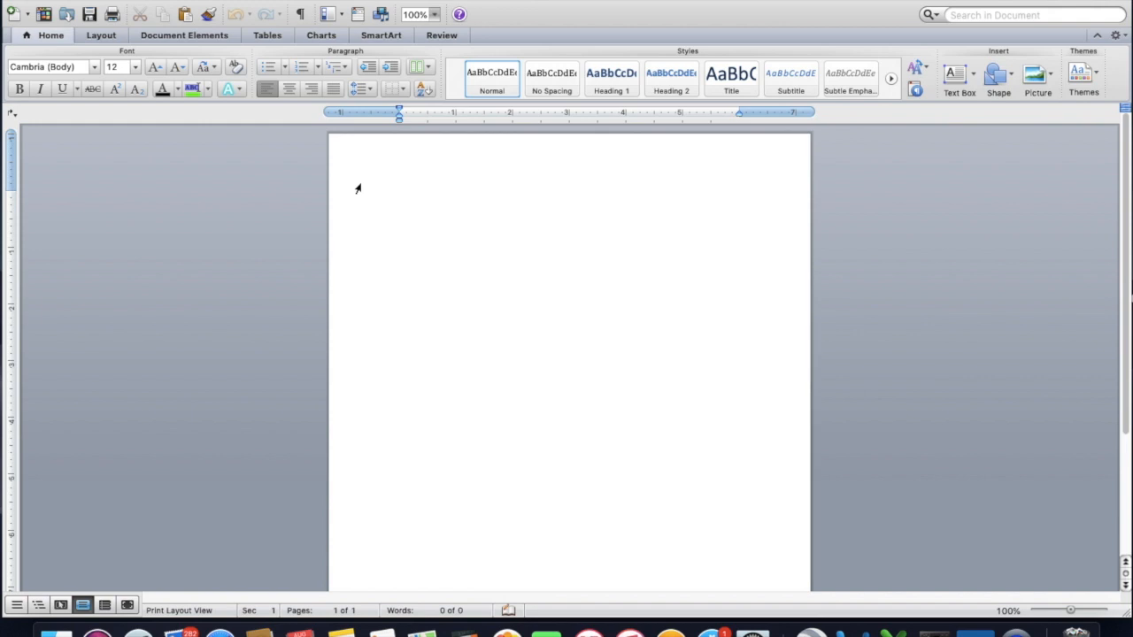
Set the left and right page margins to 1" for the whole document.
left_click(90, 1)
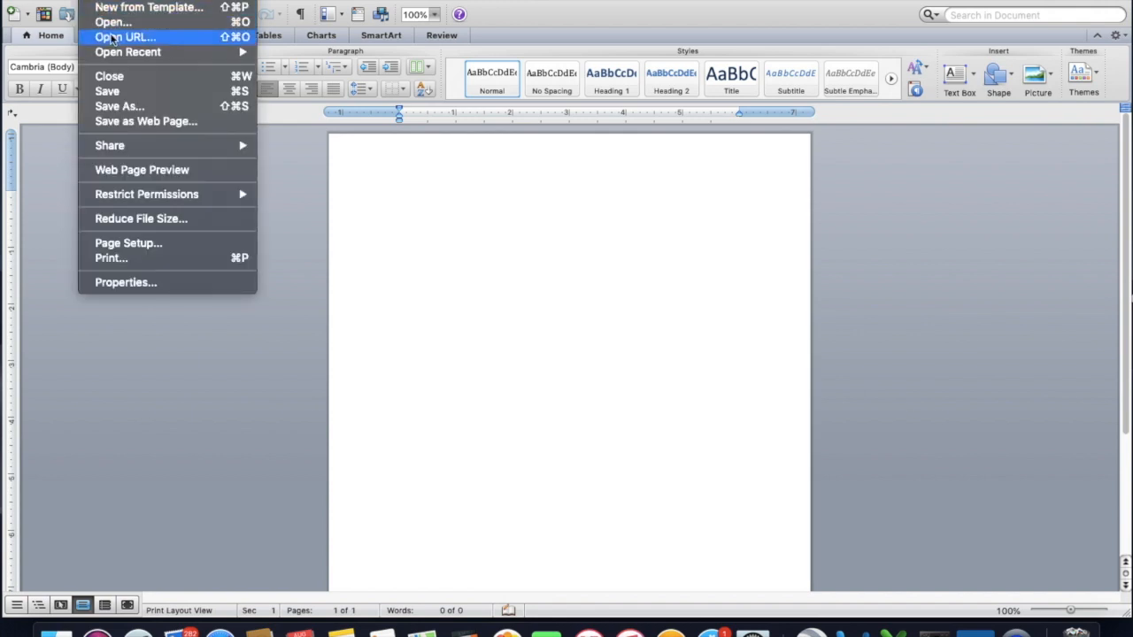
left_click(138, 245)
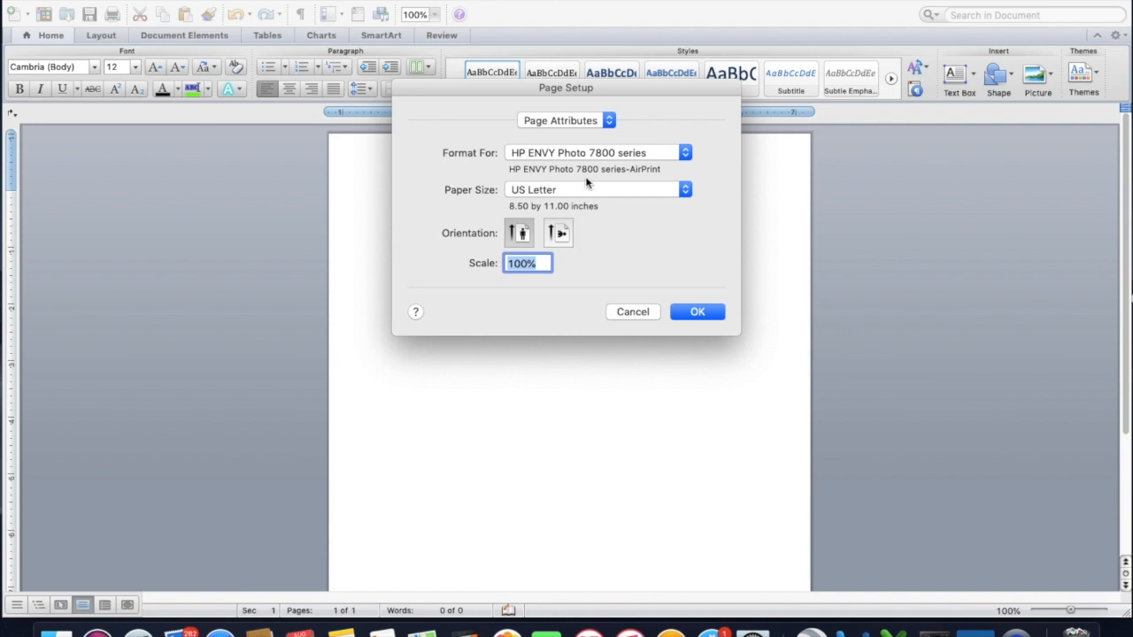
left_click(593, 124)
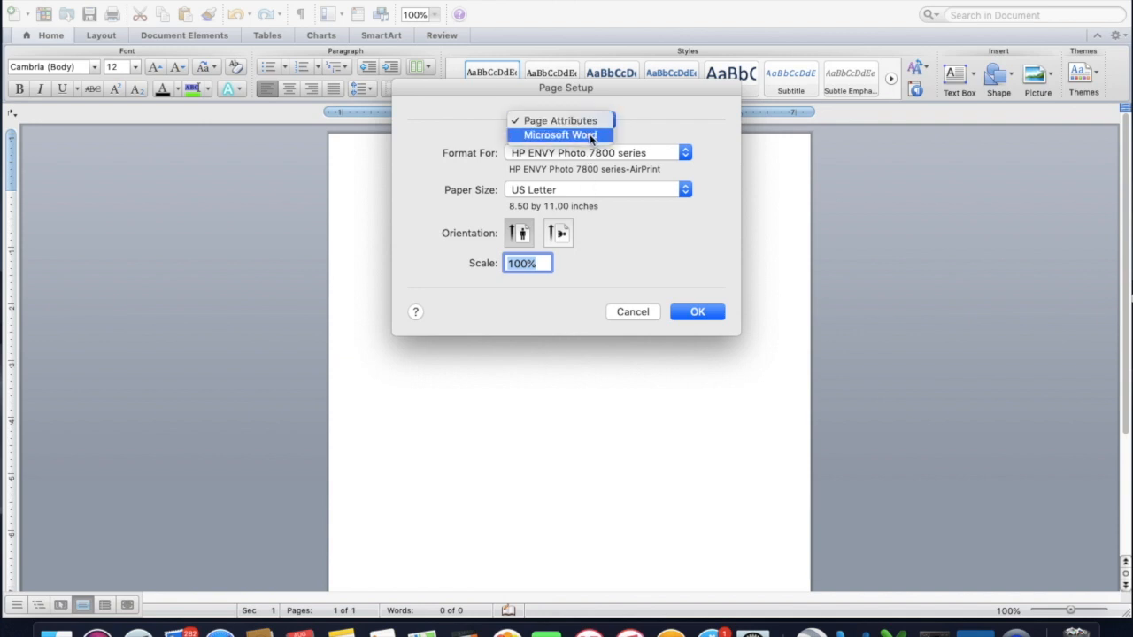
left_click(592, 134)
left_click(567, 182)
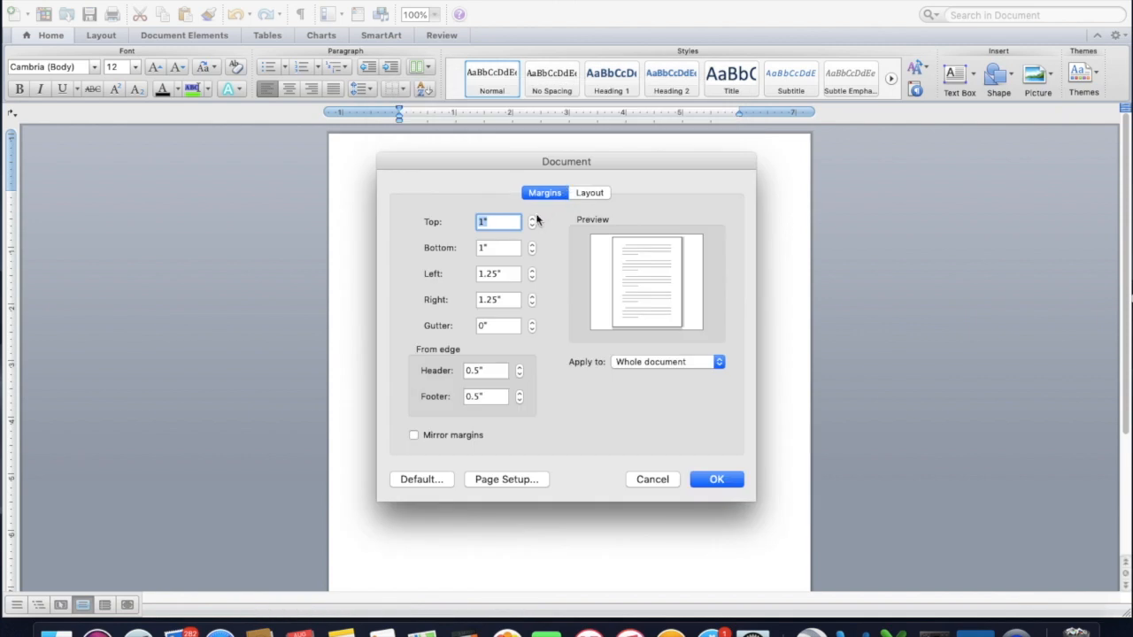
left_click(514, 273)
double_click(510, 275)
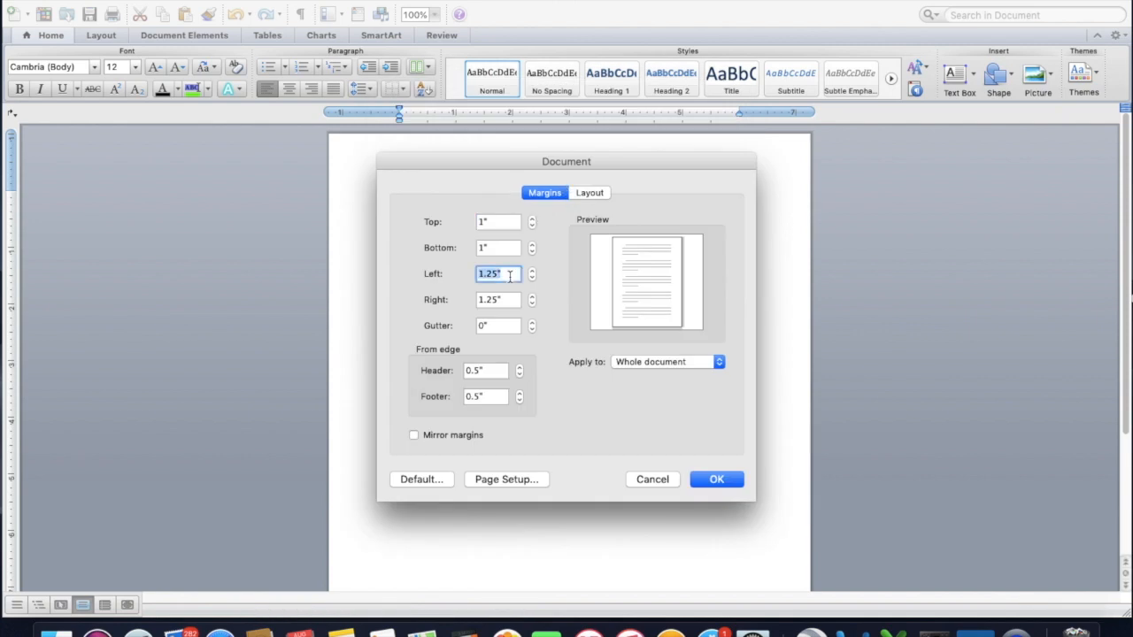
type("1")
double_click(510, 299)
type("1")
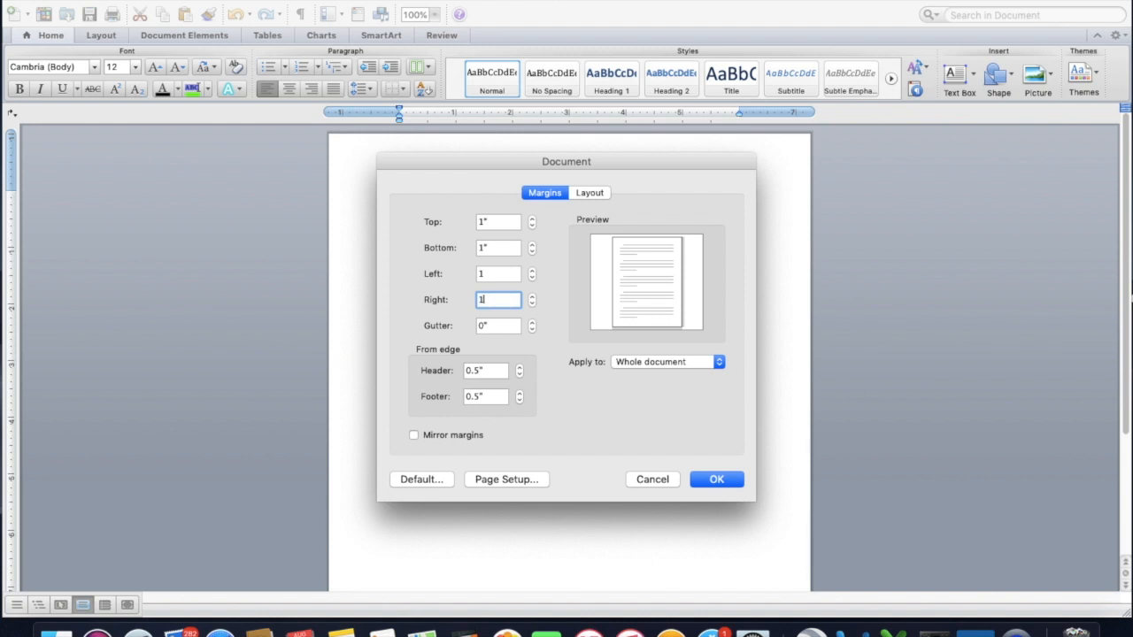
left_click(719, 481)
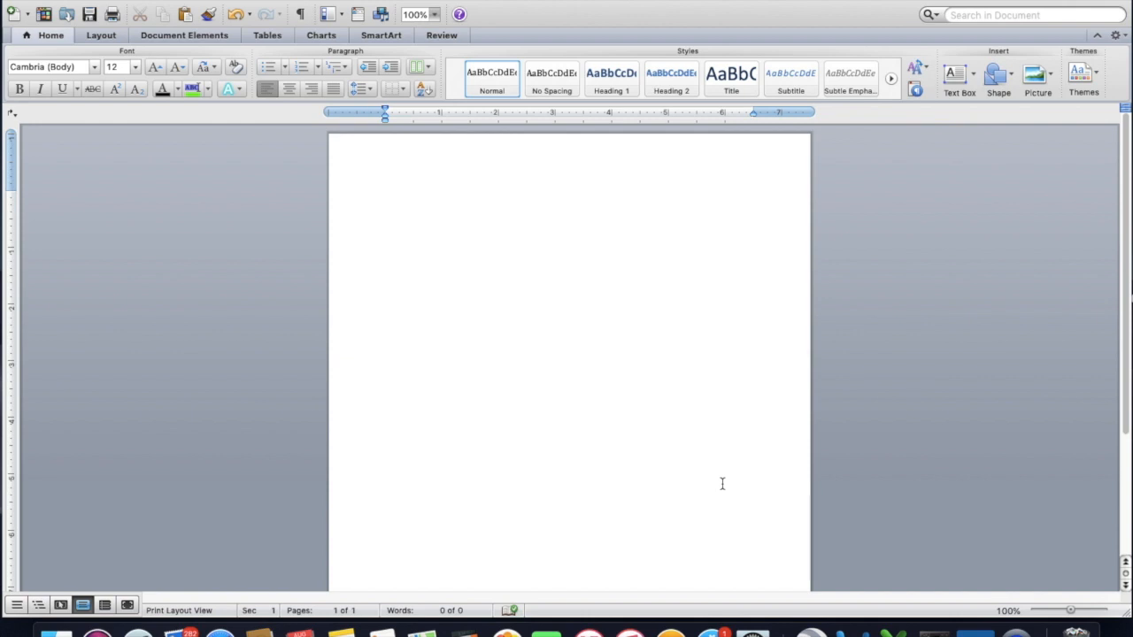
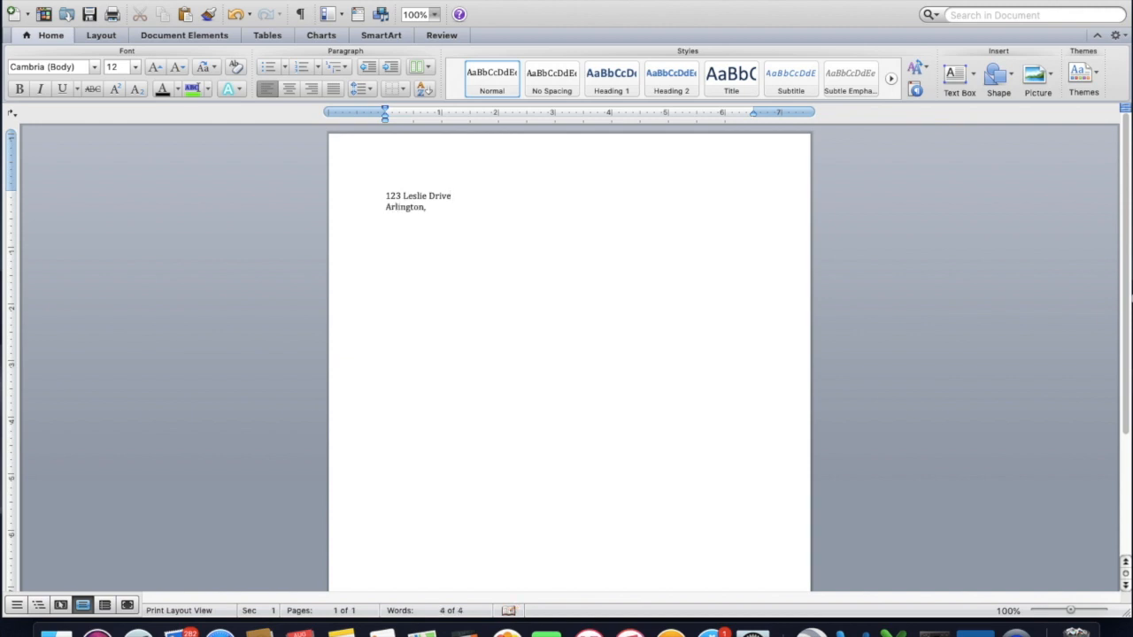
Enter the sender's street address at the start of the letter, with the city, state and ZIP code on the following line.
key("Return")
Add the date "29 August 2019" below the sender's address, separated by a blank line.
type("Date")
key("BackSpace")
key("BackSpace")
key("BackSpace")
key("BackSpace")
type("29 A")
key("Return")
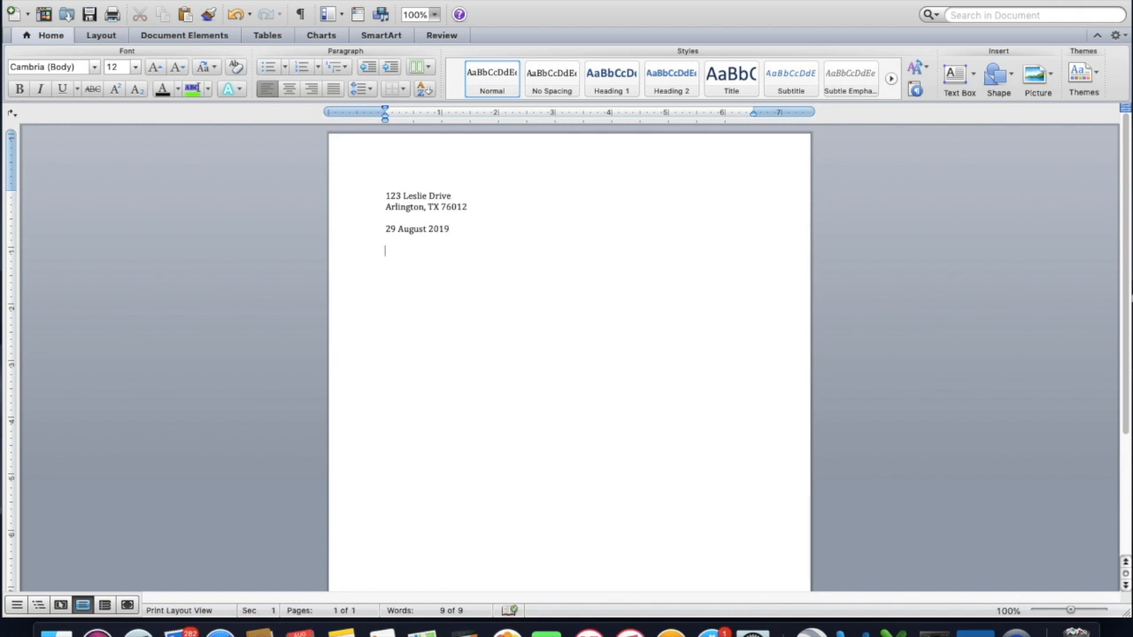
Enter the recipient's title and surname below the date, followed by "Human Resource Manager" and "Home Depot" on separate lines.
key("Return")
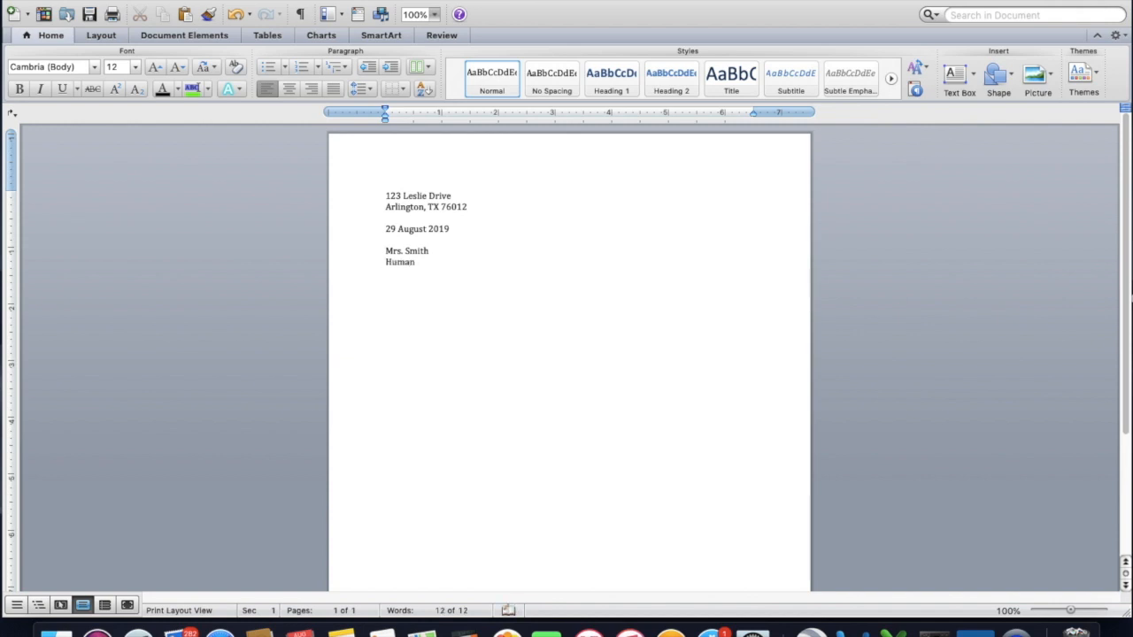
key("Return")
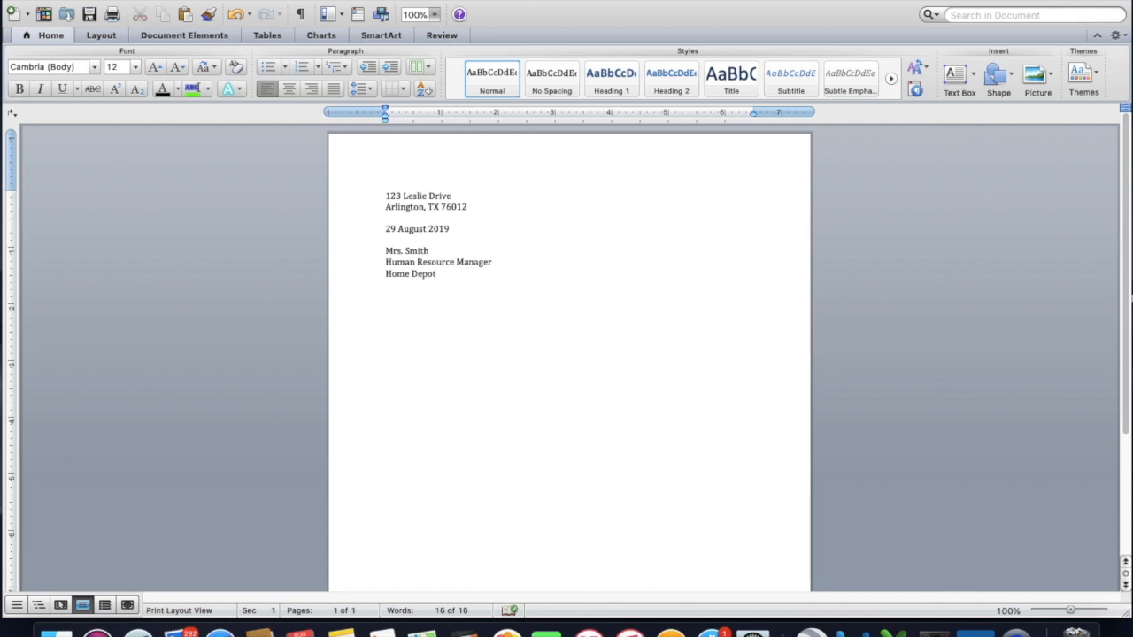
Complete the recipient block with the company's street address and its city, state and ZIP code line.
key("Return")
type("Arlington, TX")
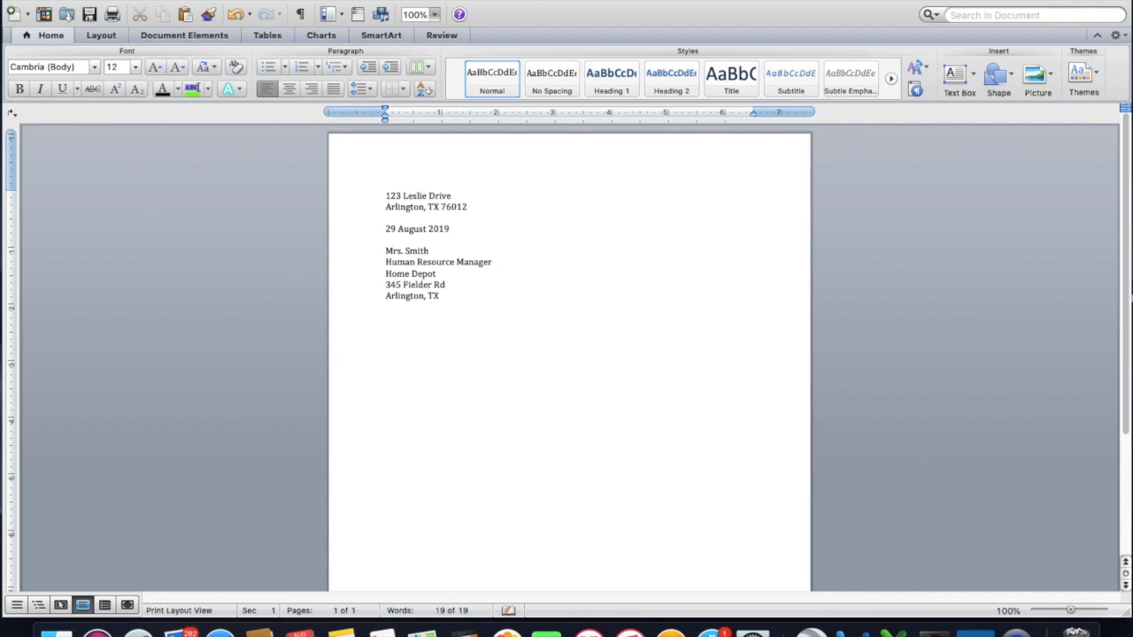
type(" 76012")
key("Return")
key("Return")
Add the salutation "Dear Mrs." with the recipient's surname after a blank line.
type("Dear Mrs. Smith")
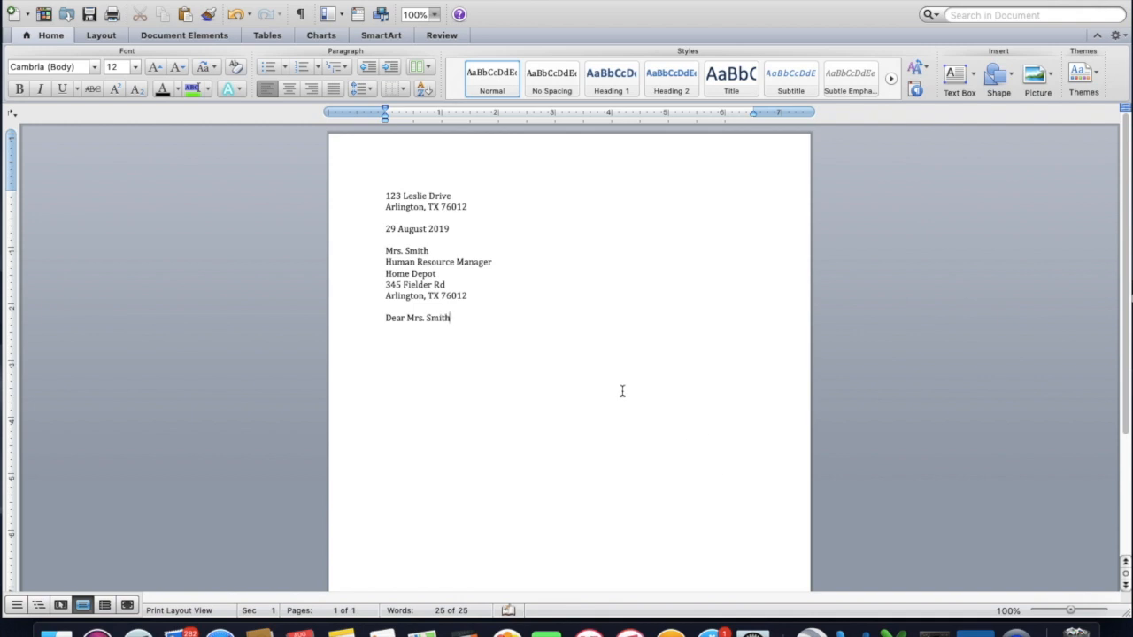
Insert the recipient's first name in the recipient block and end the salutation with a comma.
left_click(408, 252)
left_click(470, 327)
type(",")
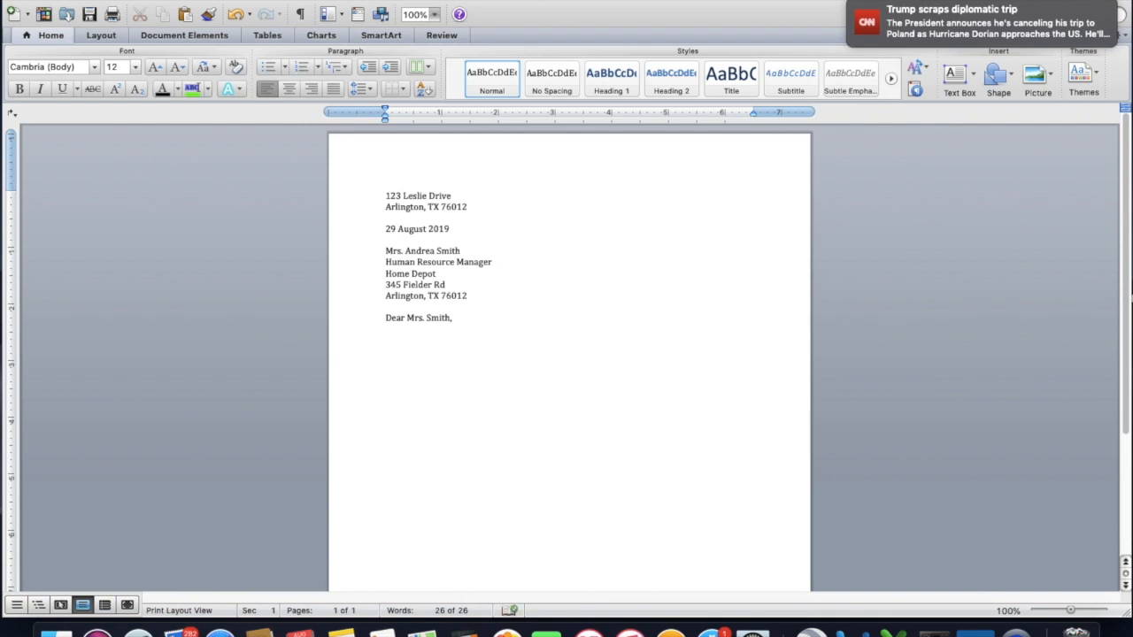
Begin the first body paragraph with "In this paragraph your objective is to get the reader's attention and".
type("In this")
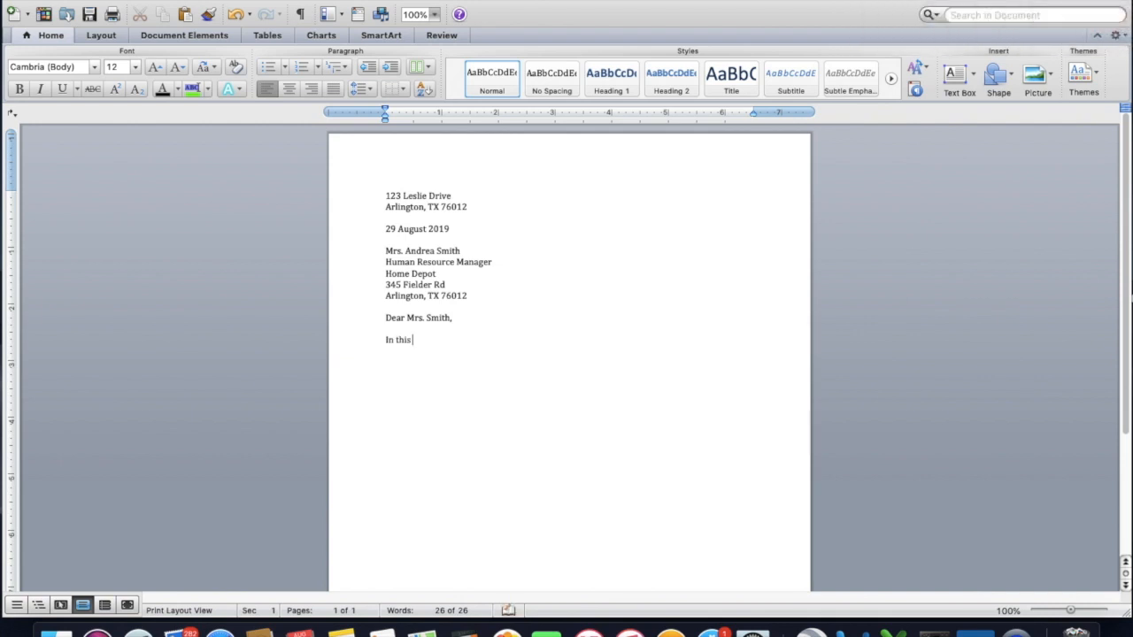
type(" paragraph your objective tis")
key("BackSpace")
key("BackSpace")
key("BackSpace")
type("is to get the")
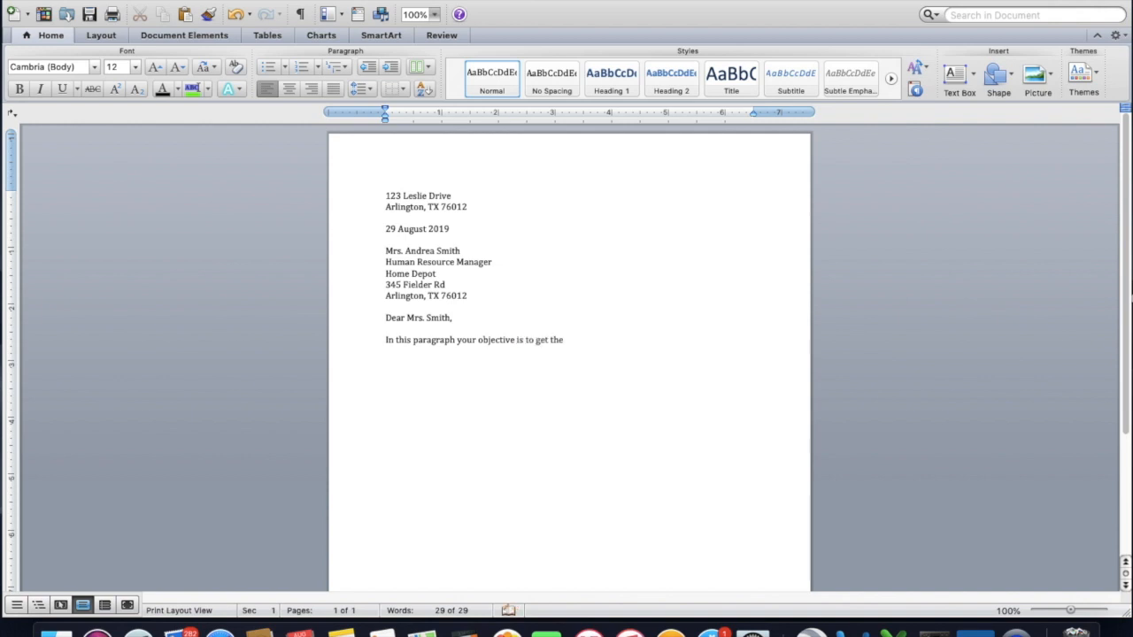
type(" reader's attention and des")
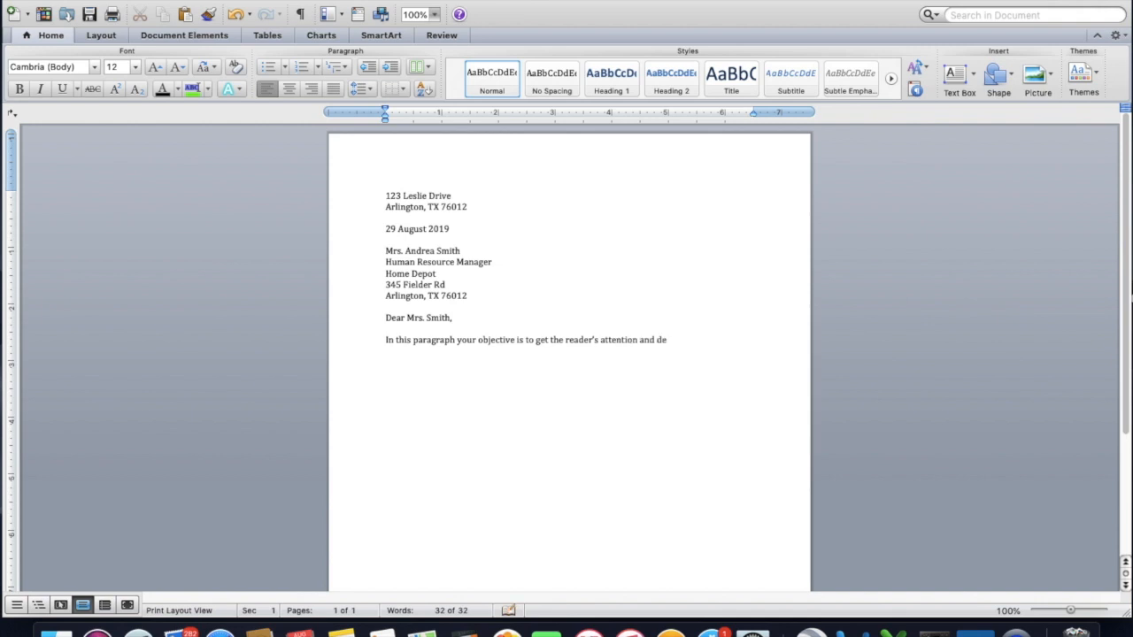
type("crive the position")
Finish the first sentence with "describe the position you're interested in.", correcting the misspelled verb.
key("BackSpace")
key("BackSpace")
key("BackSpace")
key("BackSpace")
key("BackSpace")
key("BackSpace")
key("BackSpace")
key("BackSpace")
key("BackSpace")
key("BackSpace")
key("BackSpace")
key("BackSpace")
key("BackSpace")
key("BackSpace")
type("be the po")
type("sition")
type(" you'")
type("re i")
type("nteres")
key("BackSpace")
type("terested i")
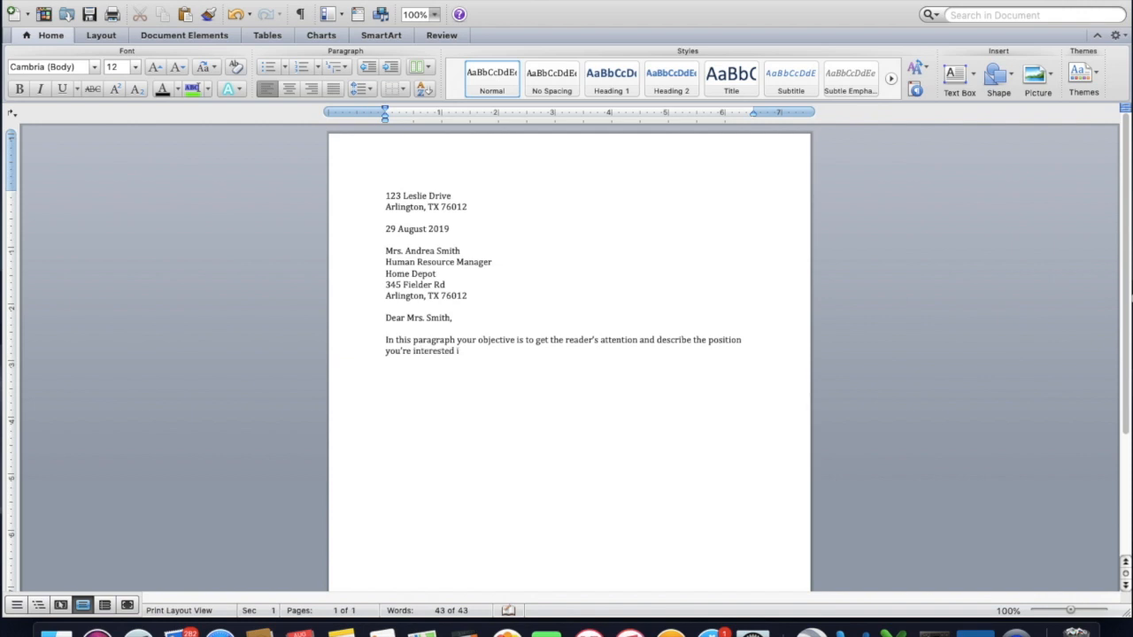
type("n.  Tell them why you are writi")
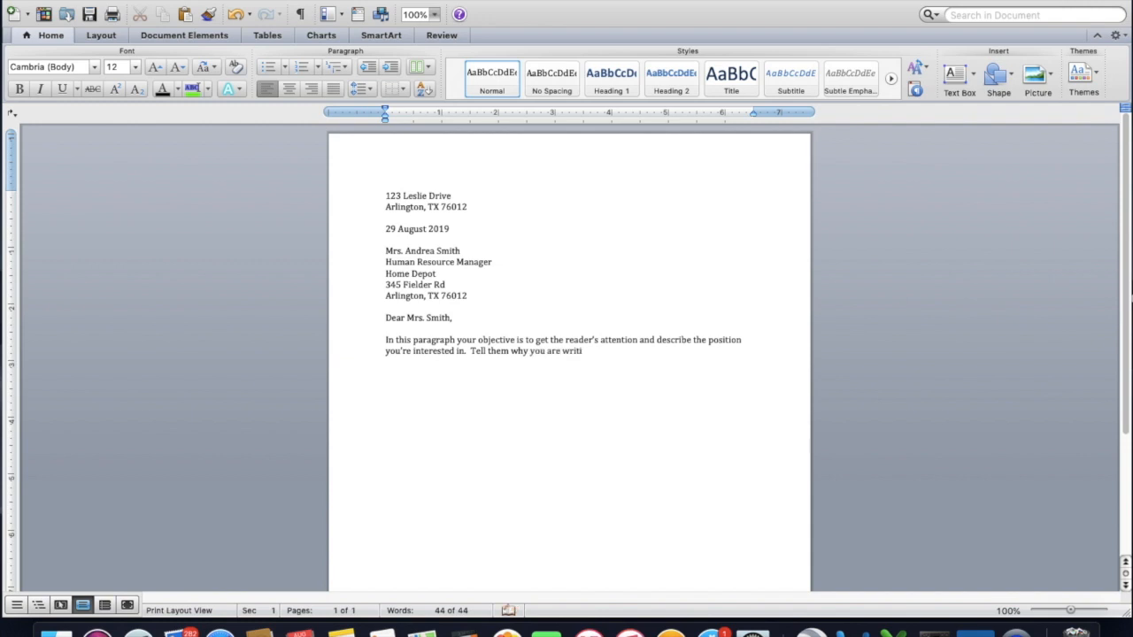
type("ng, you should state what job")
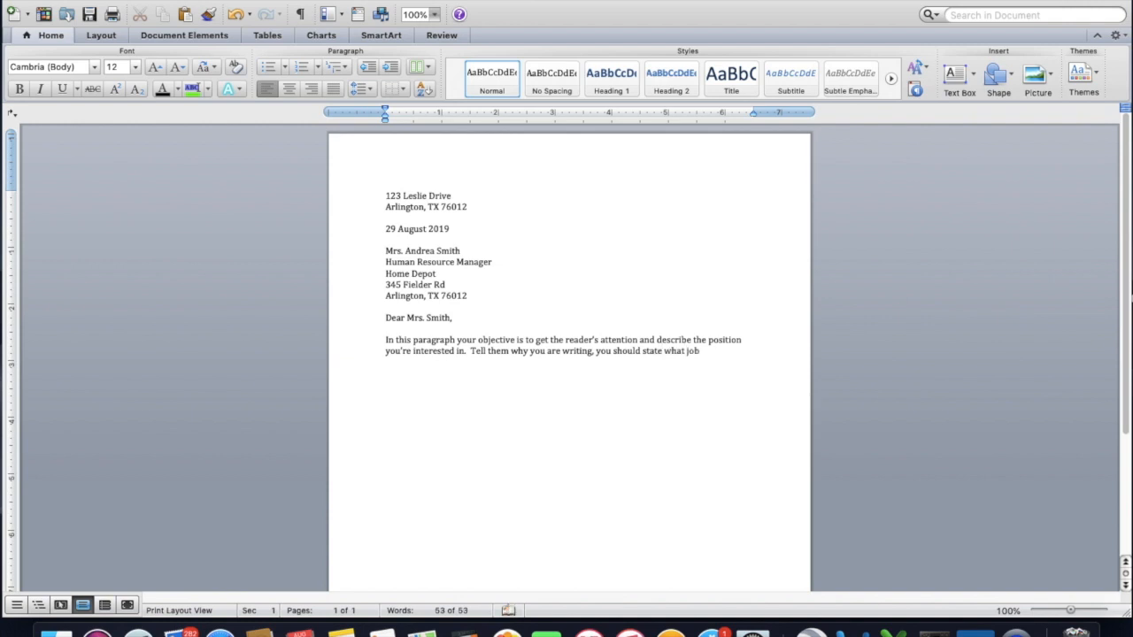
type(" you are applyi")
type("ng for and")
type(" how you")
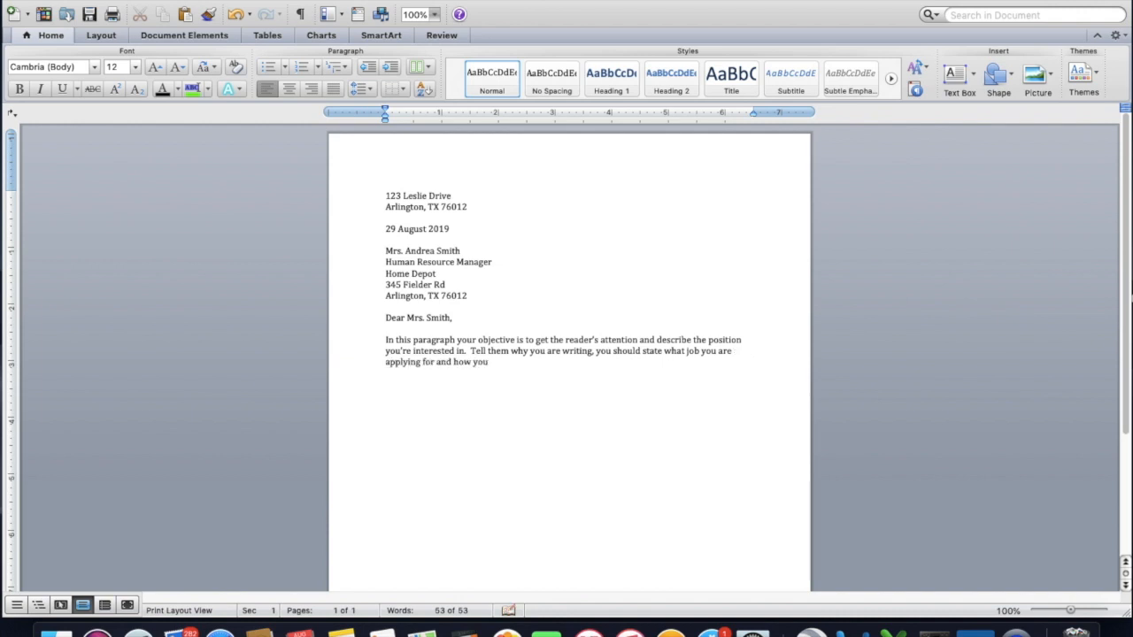
type(" learned about it.  Use your own wo")
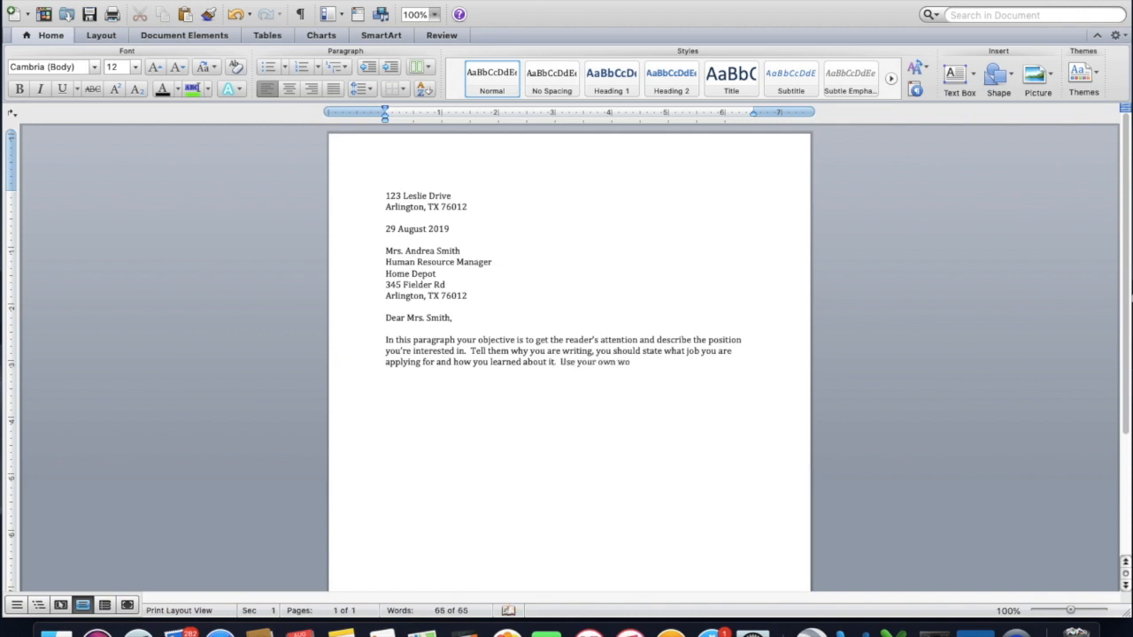
type("rds; don't copy")
Add "Use your own words; don't copy those of a sample letter" to the first paragraph.
type("thouse ofa")
key("BackSpace")
key("BackSpace")
key("BackSpace")
key("BackSpace")
key("BackSpace")
type("se of a sample le")
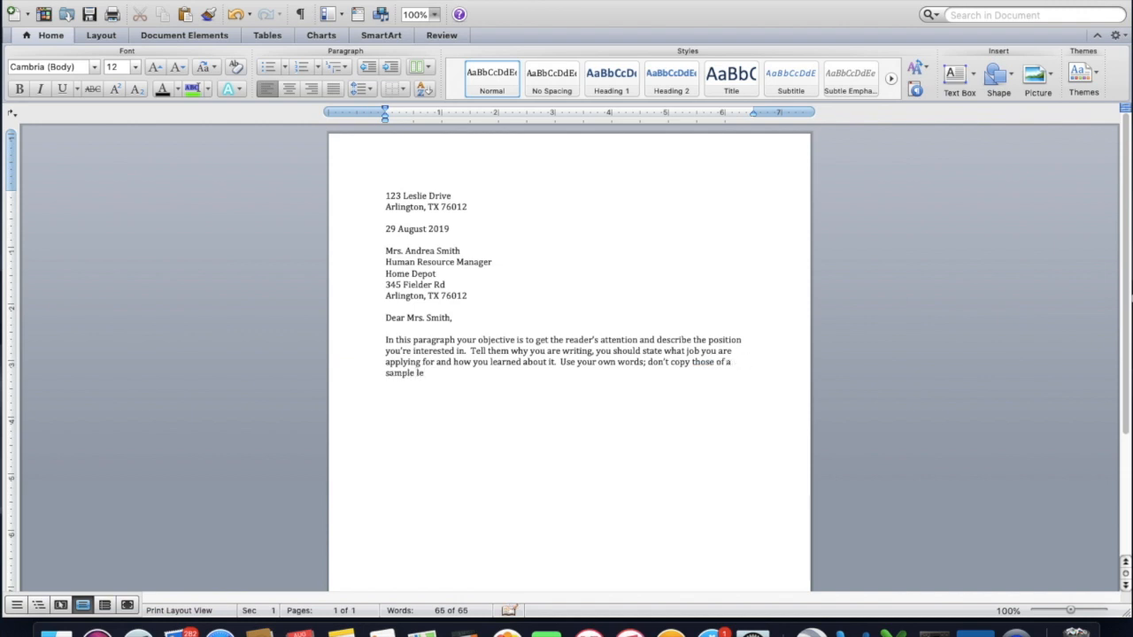
type("tter.  This paragraph should be brief")
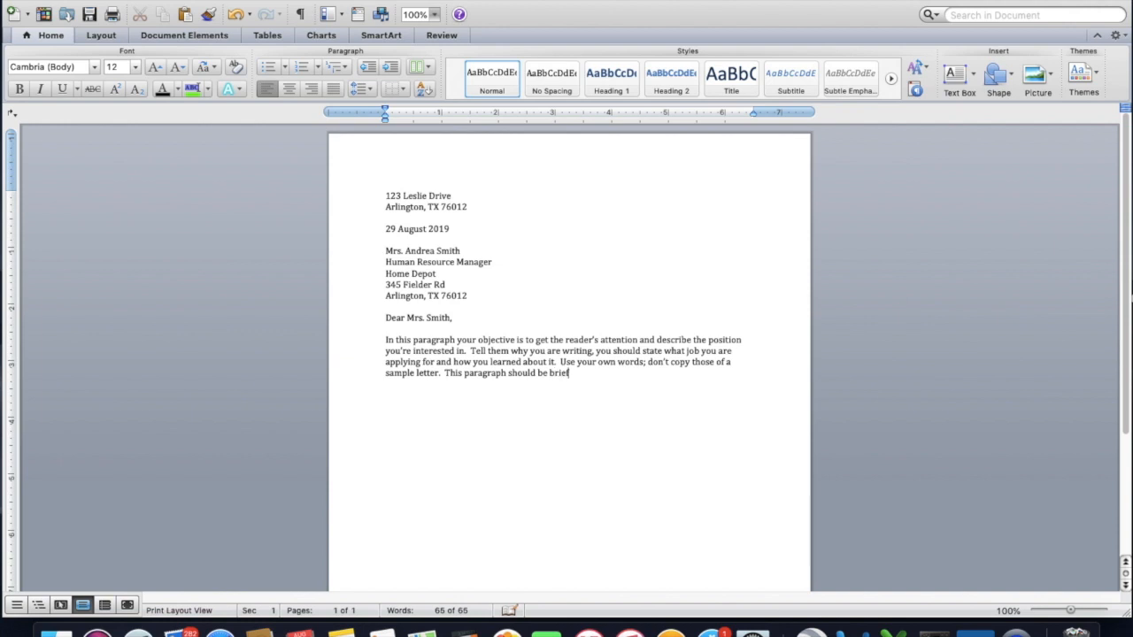
type(", perhaps two or three sentences")
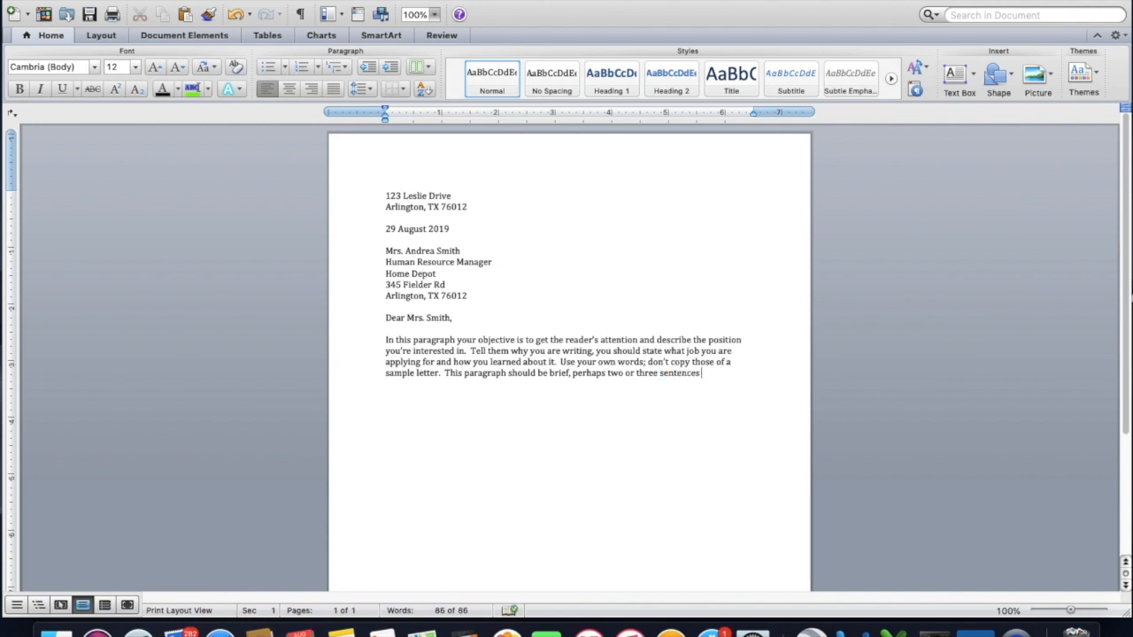
type(".")
Start a new paragraph after a blank line with "The second paragraph should outline your qualifications for the position and focus".
key("Return")
key("Return")
type("The second paragraph should out")
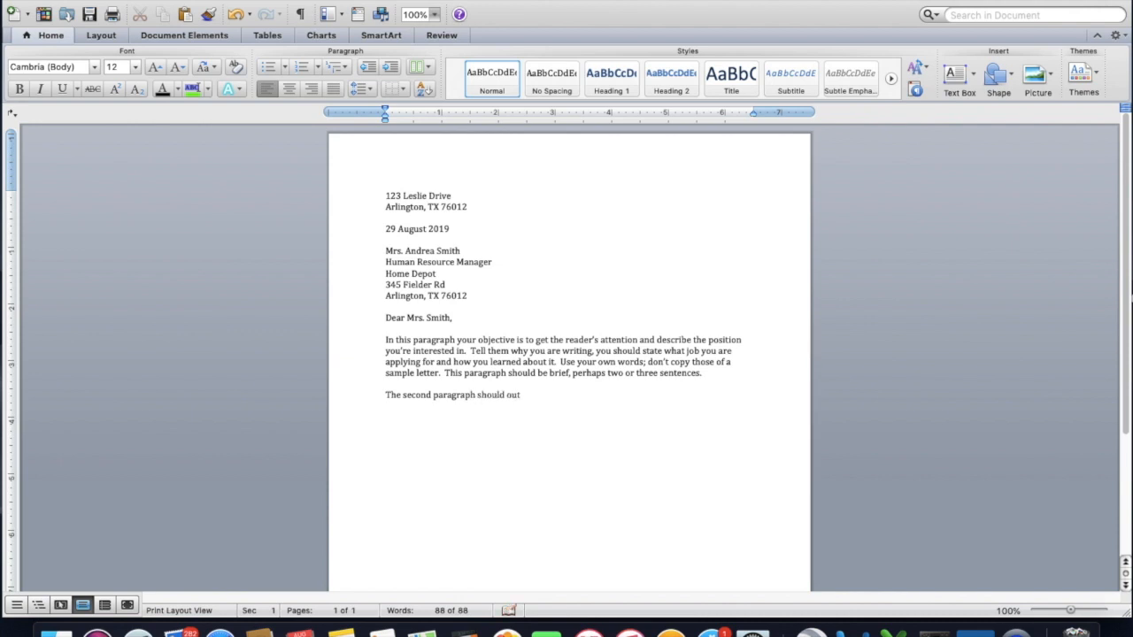
type("line your qualifivation")
key("BackSpace")
key("BackSpace")
key("BackSpace")
type("tions for the position")
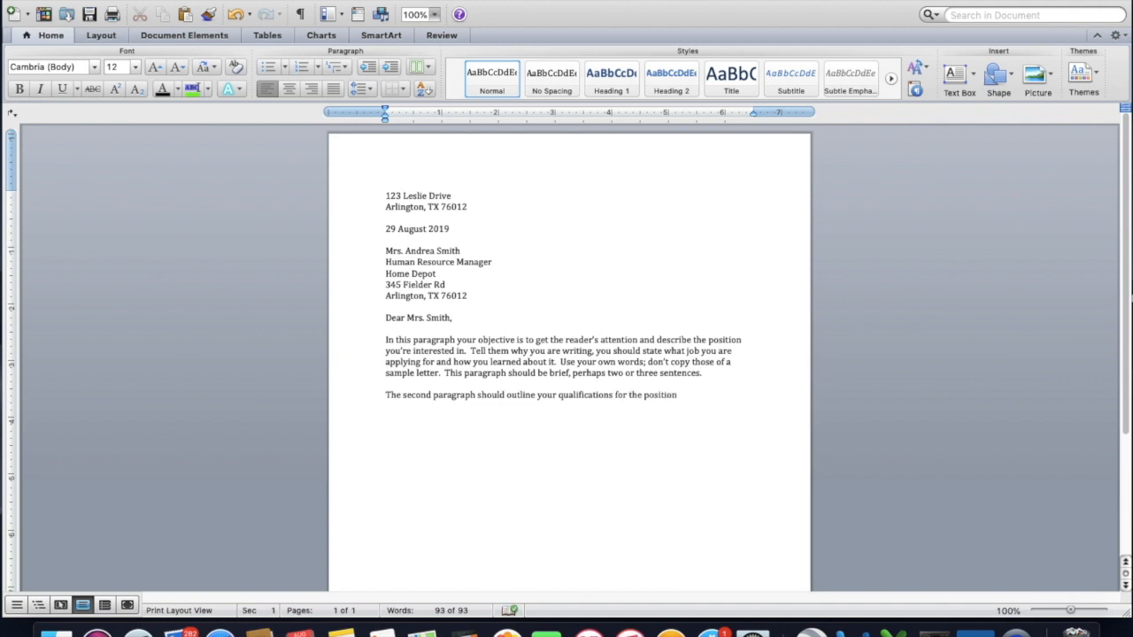
type(" and focus on the most revelan")
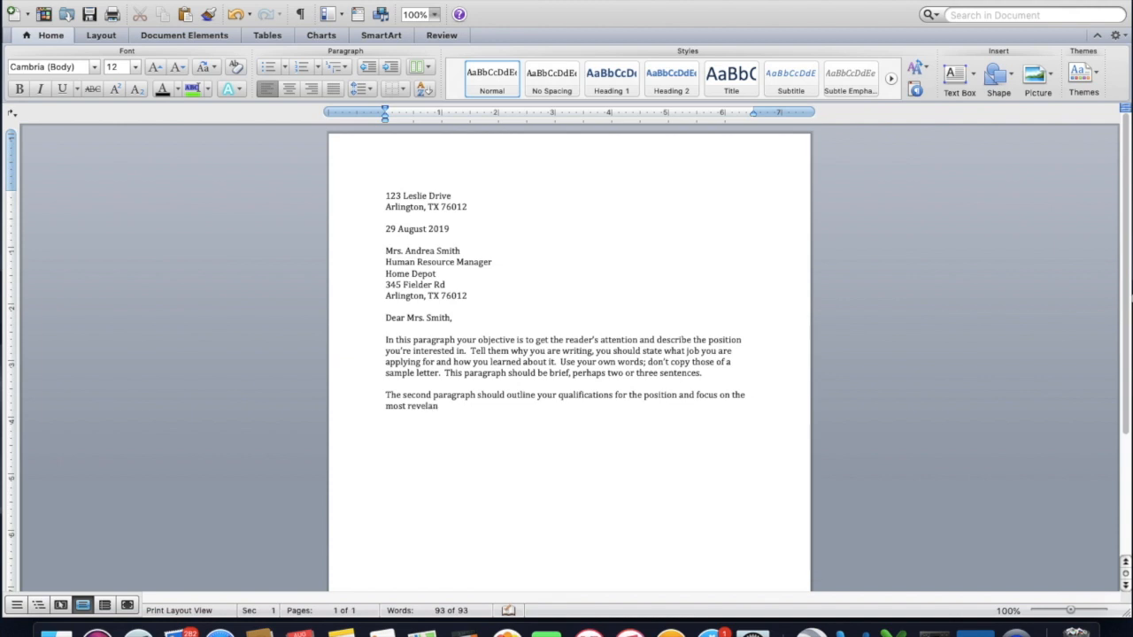
type("t aspects")
Continue the sentence with "on the most relevant aspects", using the spelling suggestion to correct "relevant".
right_click(425, 409)
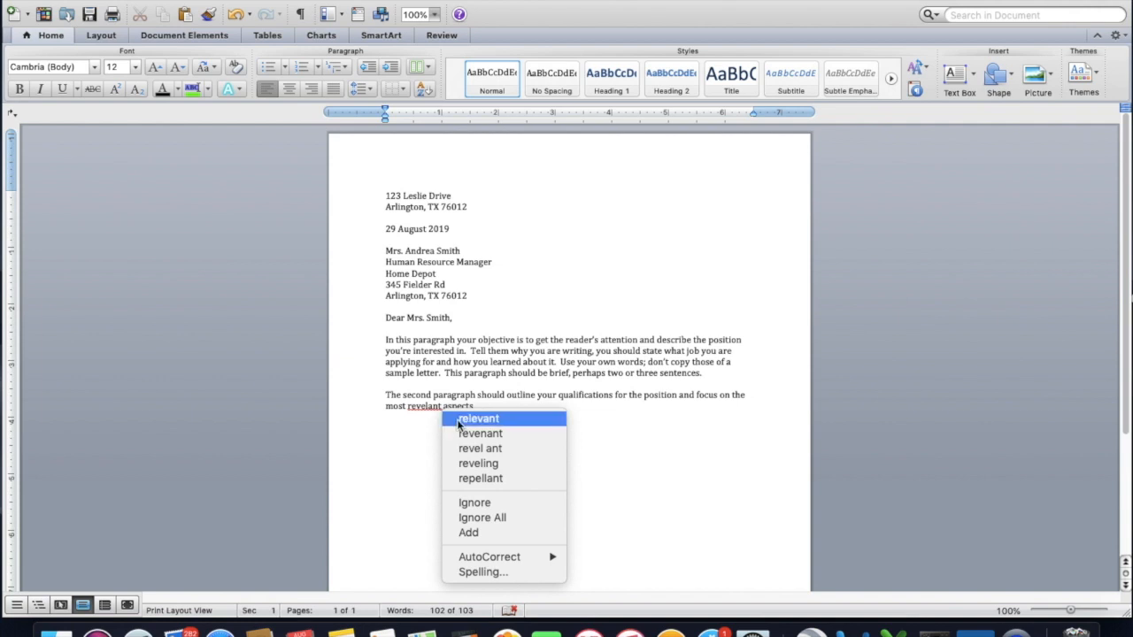
left_click(459, 419)
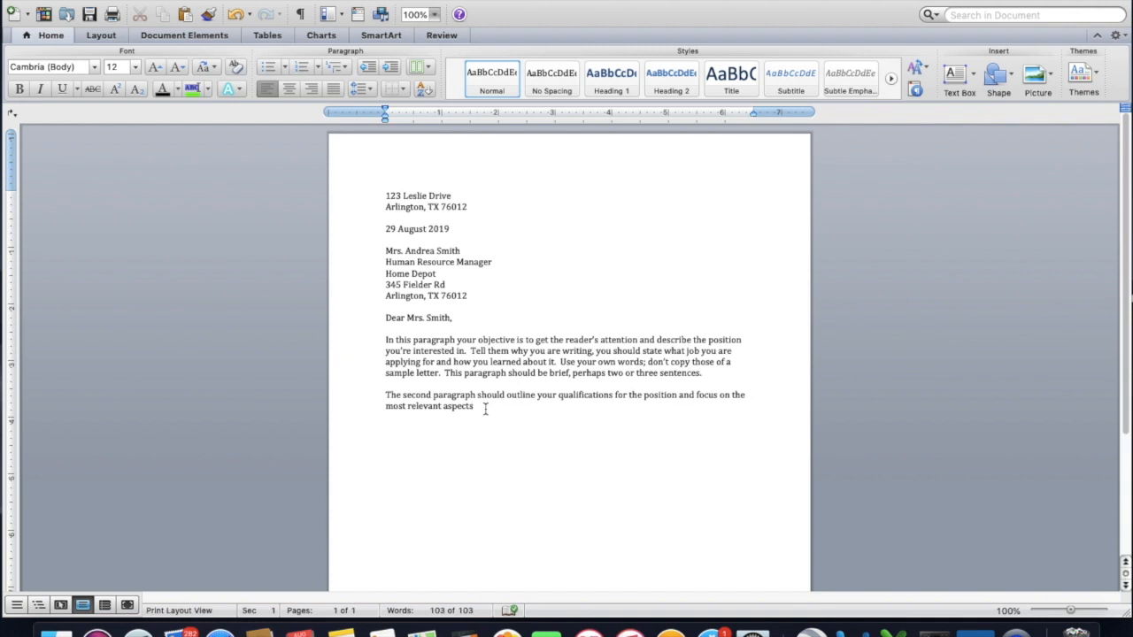
Finish the sentence with "(s) of your background." and add "Describe two or three of your central qualifications".
type("(s) of your background.  Describe two or three of your cent")
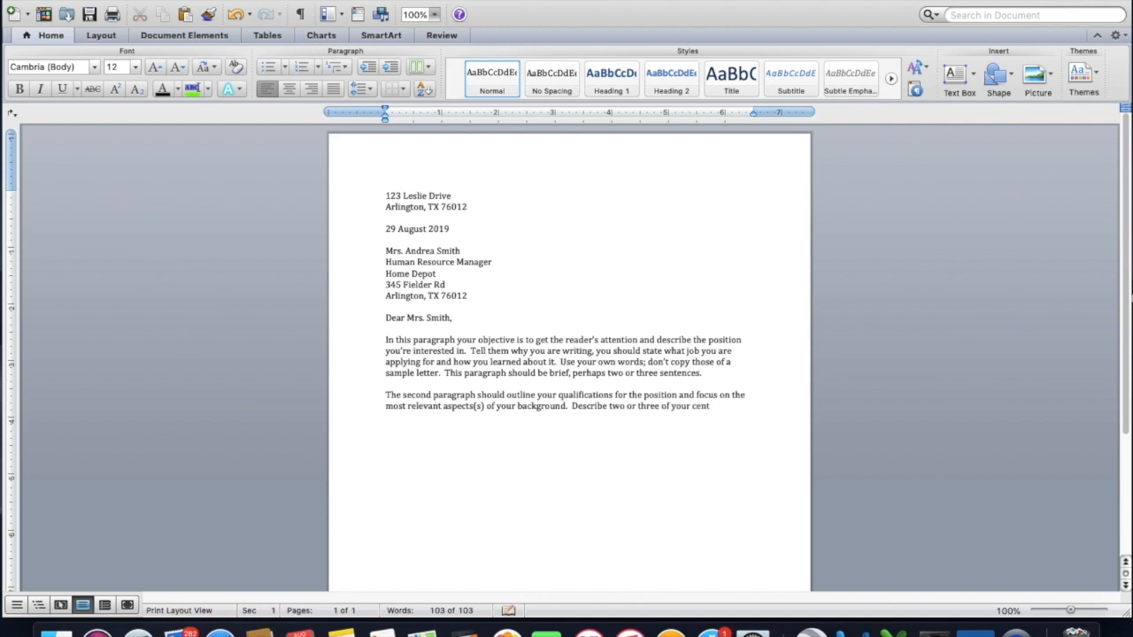
type("ra")
type("l qualific")
type("ation")
type("s")
type(" that ma")
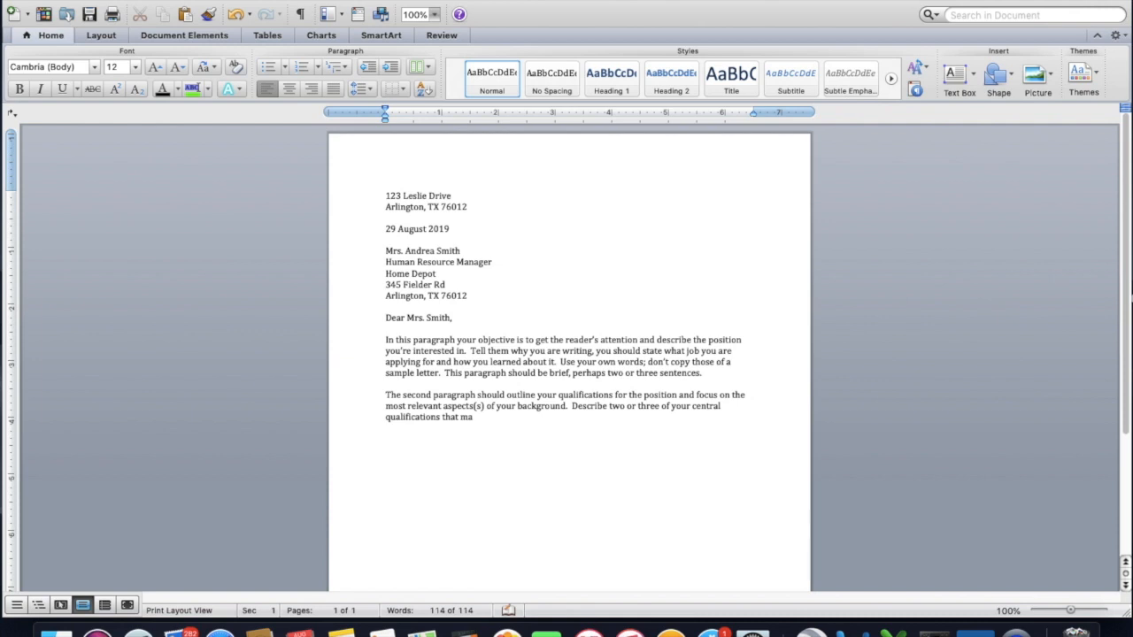
type("ke you a good candidate for the job")
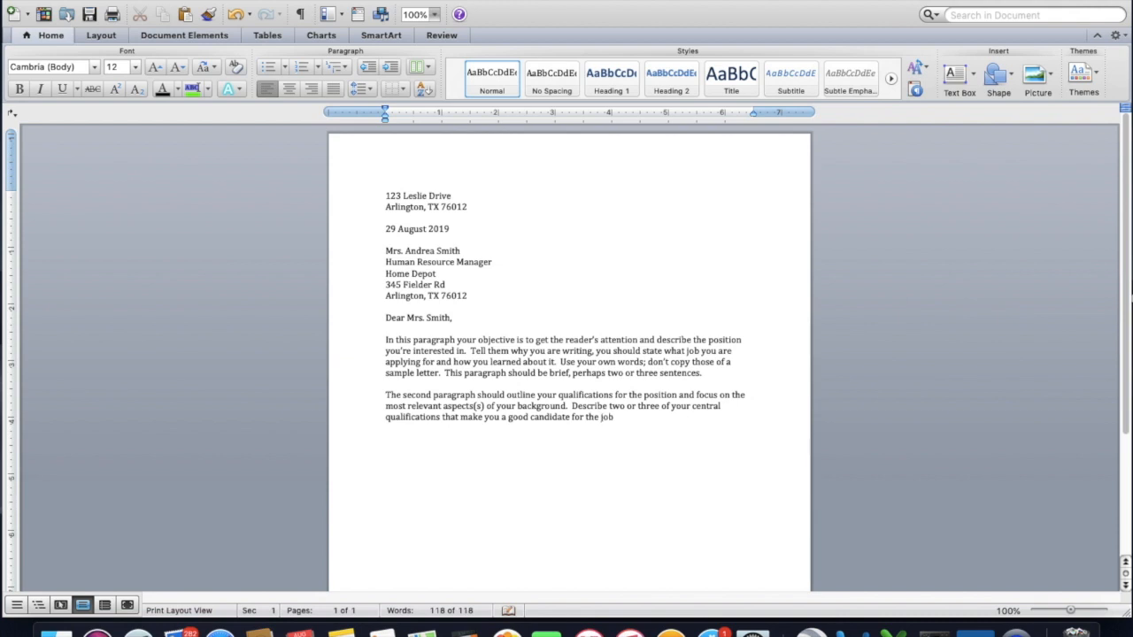
type(".  Indicate how your education")
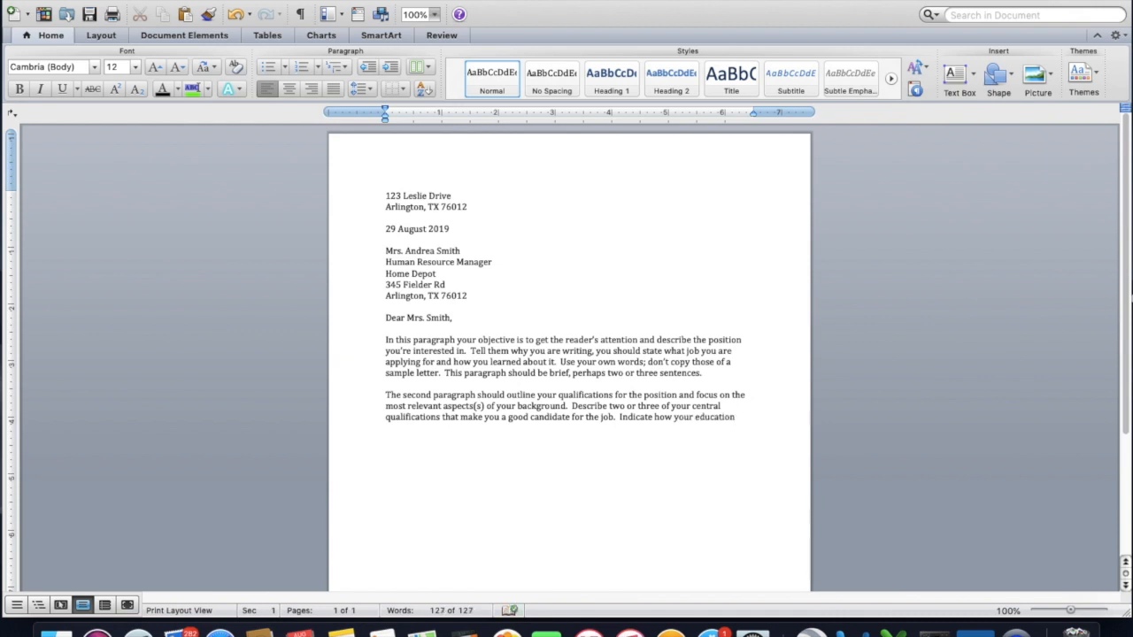
type(", expe")
type("riences")
type(", and skills may benef")
type("it the employ")
type("er.")
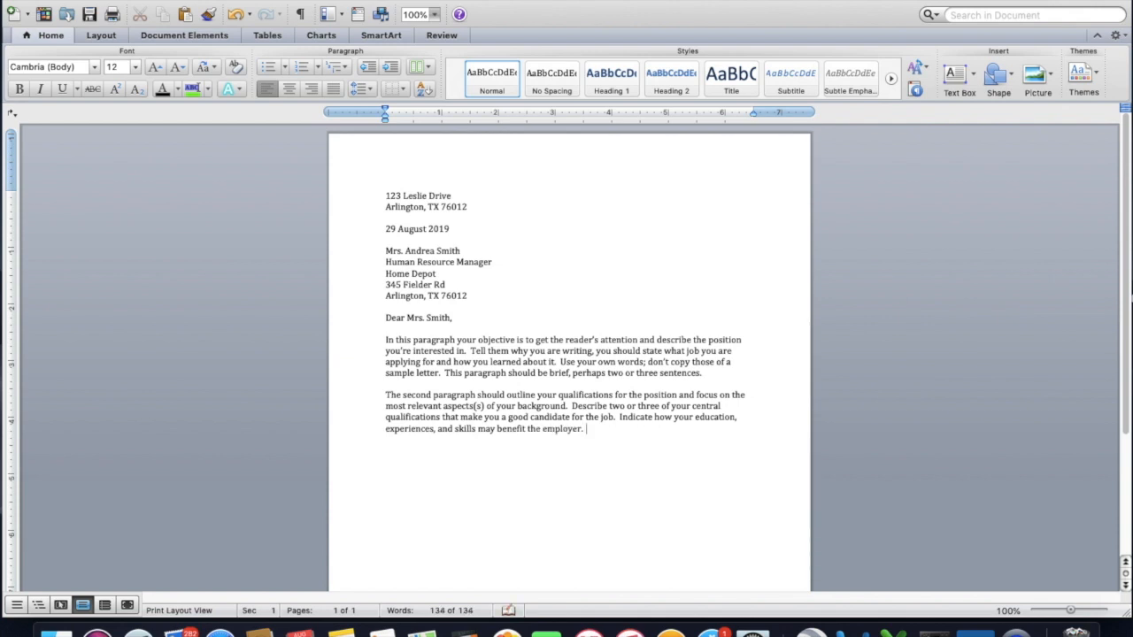
type("  Be sure to keep the focus on what you wi")
Add the sentence "Be sure to keep the focus on what you can do for them, not what they can do for you.".
key("BackSpace")
key("BackSpace")
type("can do for t")
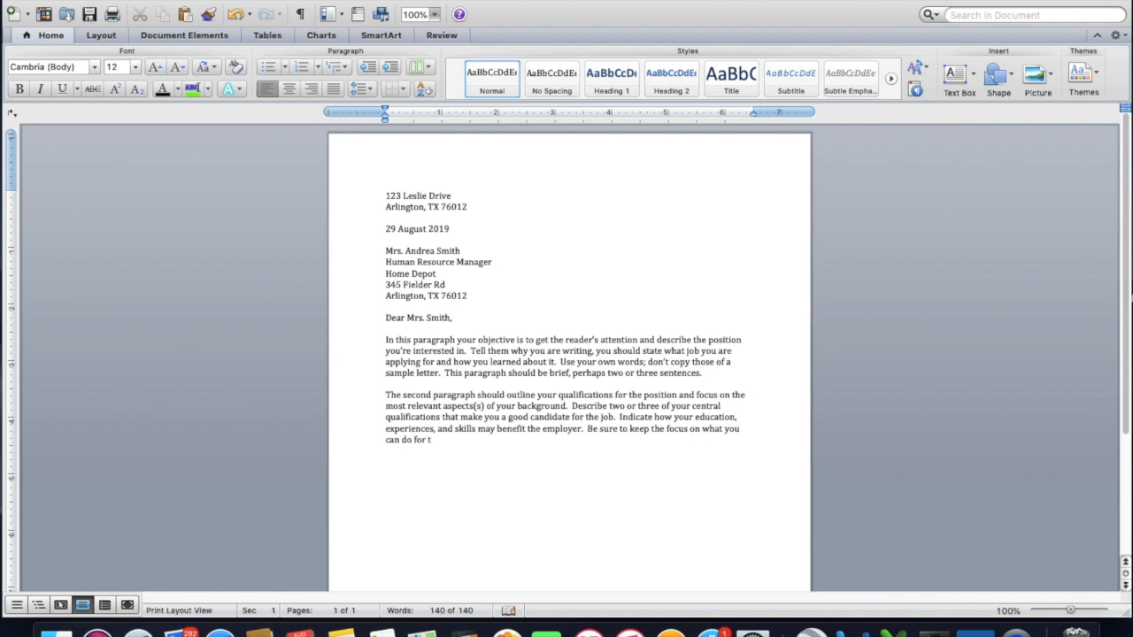
type("hem, not what they can do for you.  ")
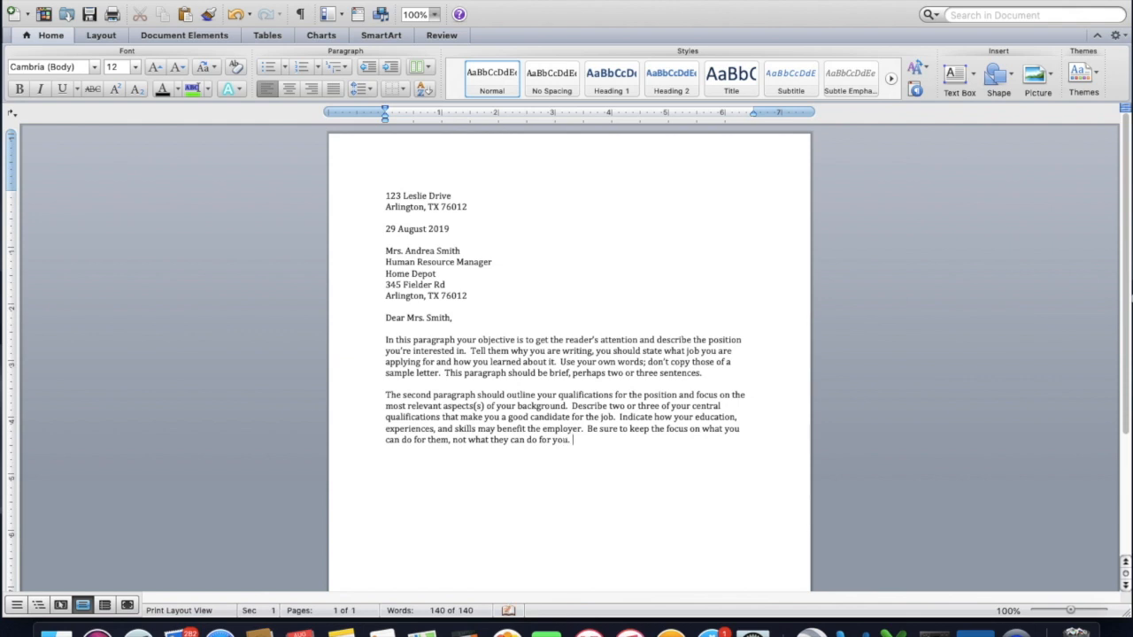
type("The best cover letters")
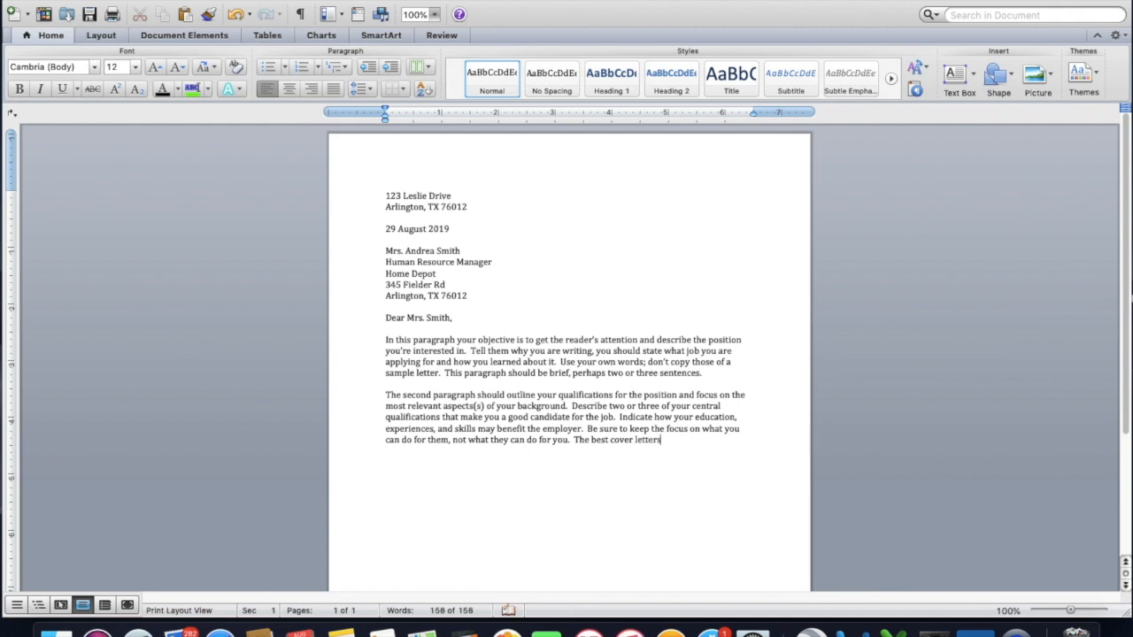
type(" also inclu")
type("de ex")
type("amples")
type(" of accomp")
type("lishments and")
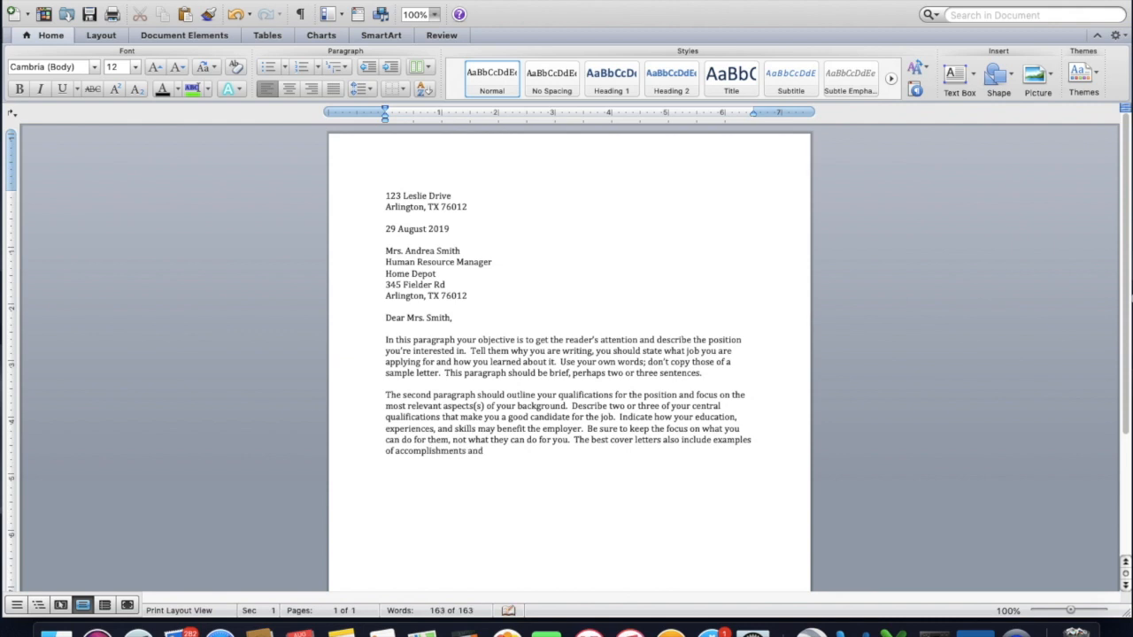
type(" quantifiable res")
type("ults")
type(".  Don'")
type("t be too wo")
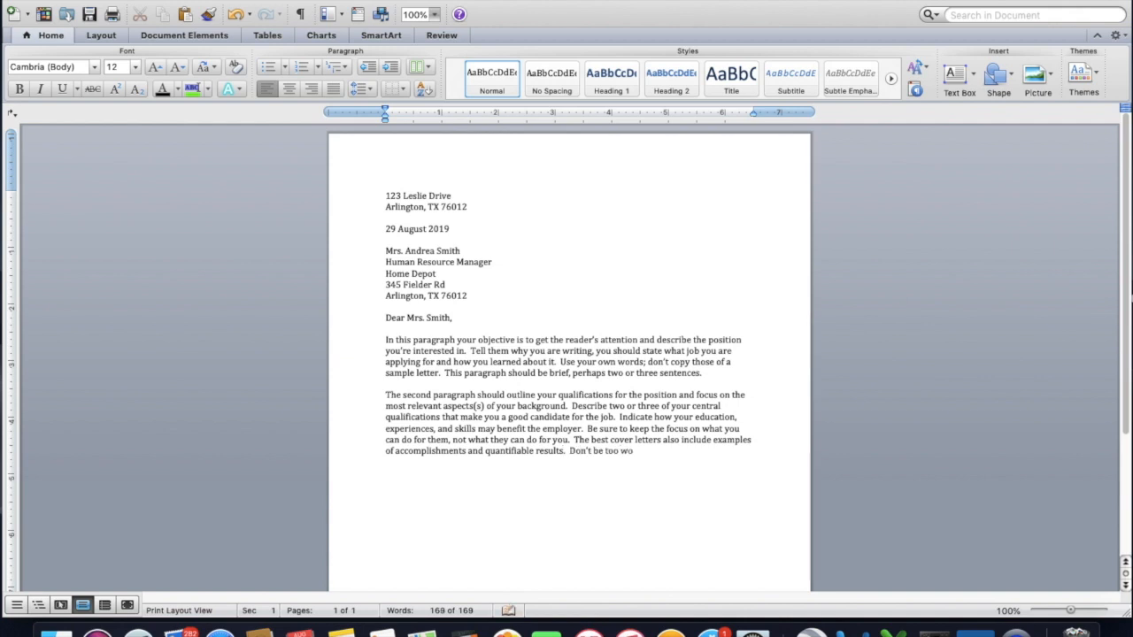
type("rdy, and don't'try to repa")
Close the second paragraph with "Don't be too wordy, and don't try to repeat every thing that is on your resume.".
key("BackSpace")
type("ea")
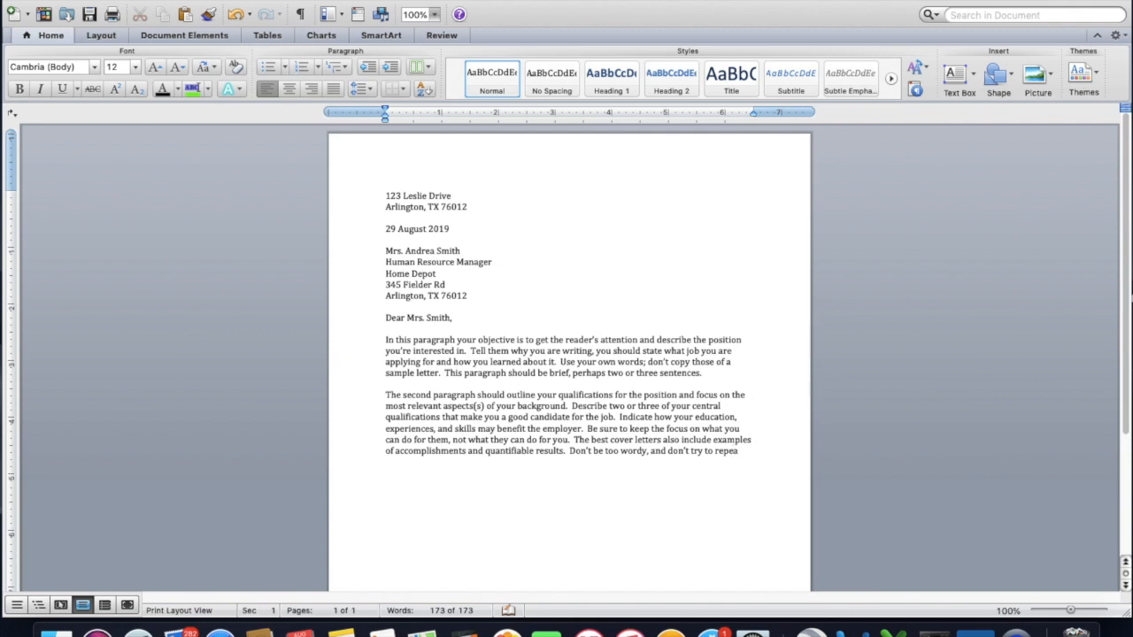
type("t every thing that is on your resum")
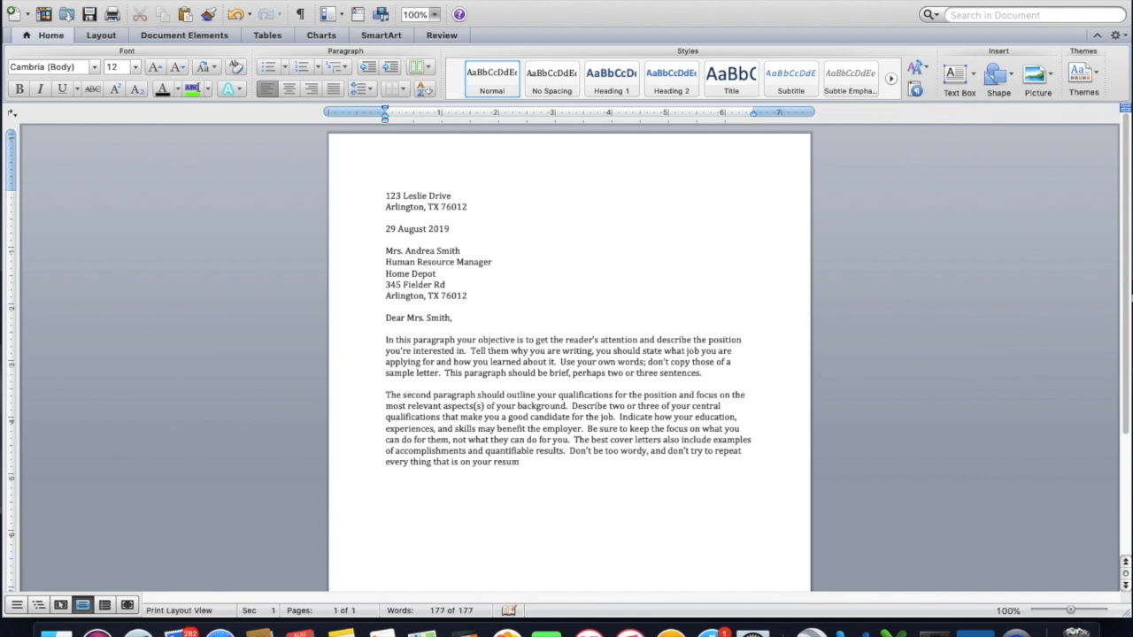
type("e.")
Start a third paragraph after a blank line with "The closing paragraph".
key("Return")
key("Return")
type("The closing parga")
key("BackSpace")
key("BackSpace")
type("agraph")
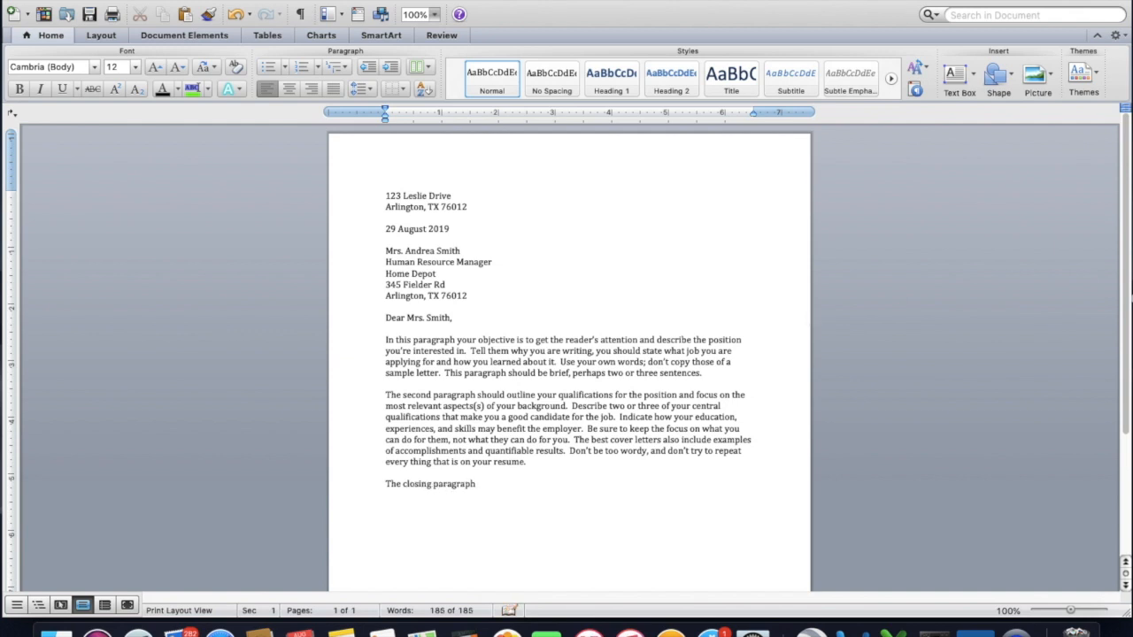
type(" is where you; refer the reader")
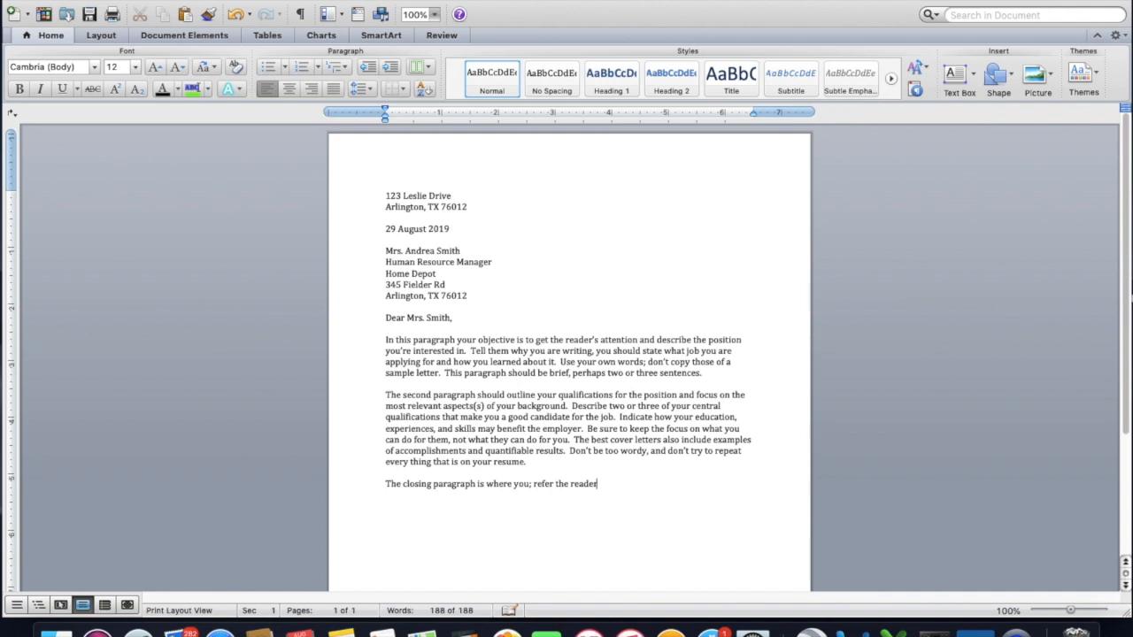
type(" to your resume for further detail")
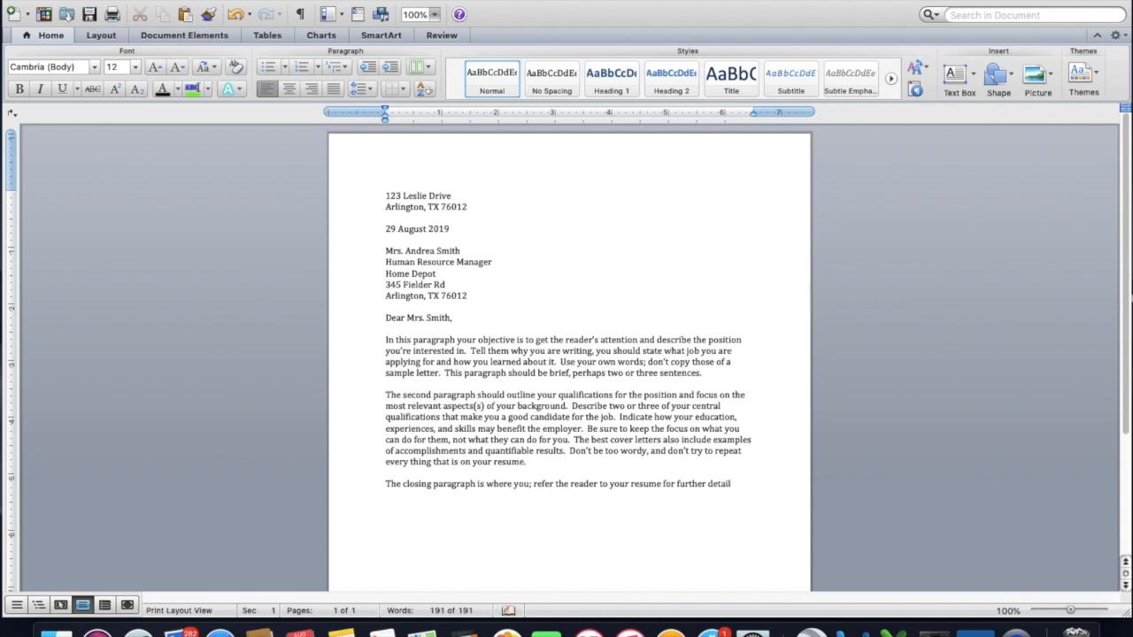
type(", indicate your willingness to provide addtional")
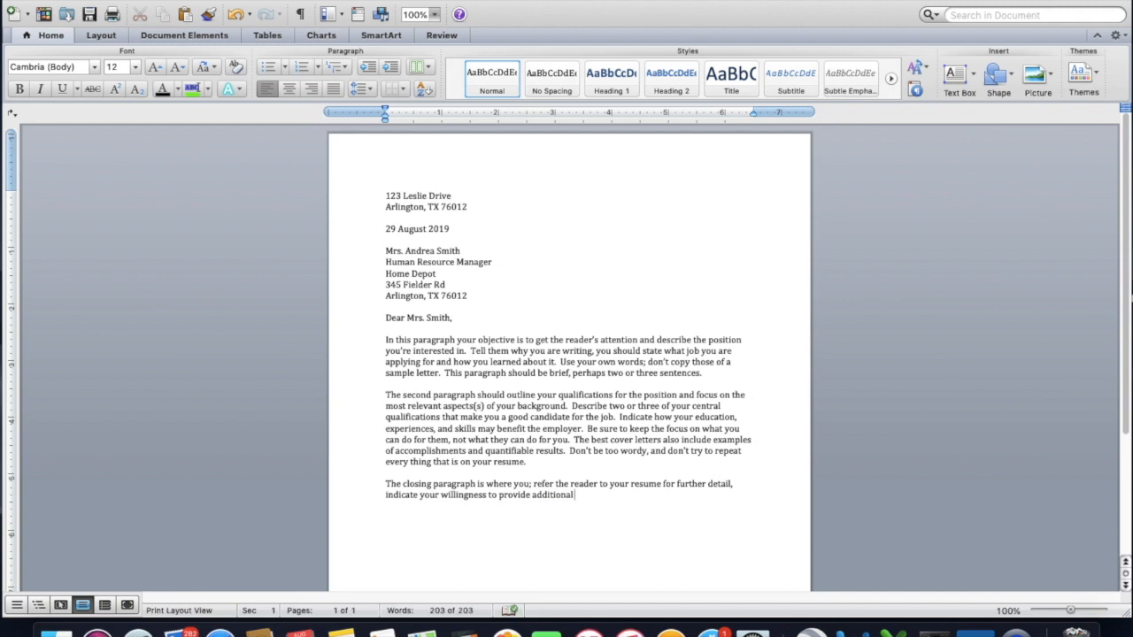
Extend the closing paragraph with ", indicate your willingness to provide additional information upon request".
type("nformation upon request")
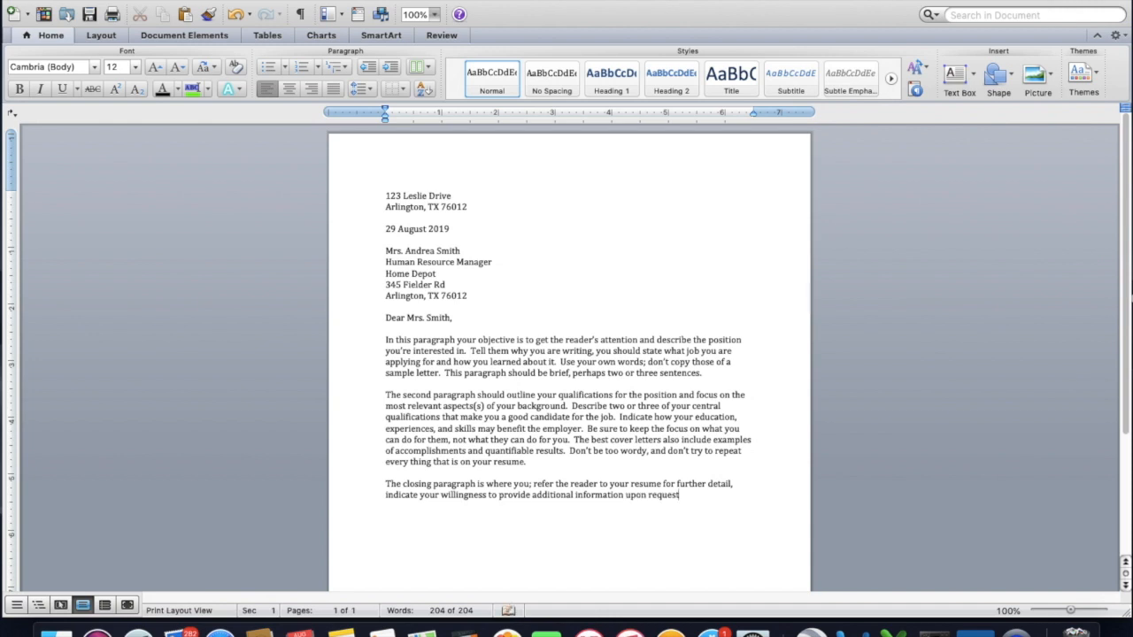
type(", request a")
type(" meeting or p")
type("ersona")
type("l")
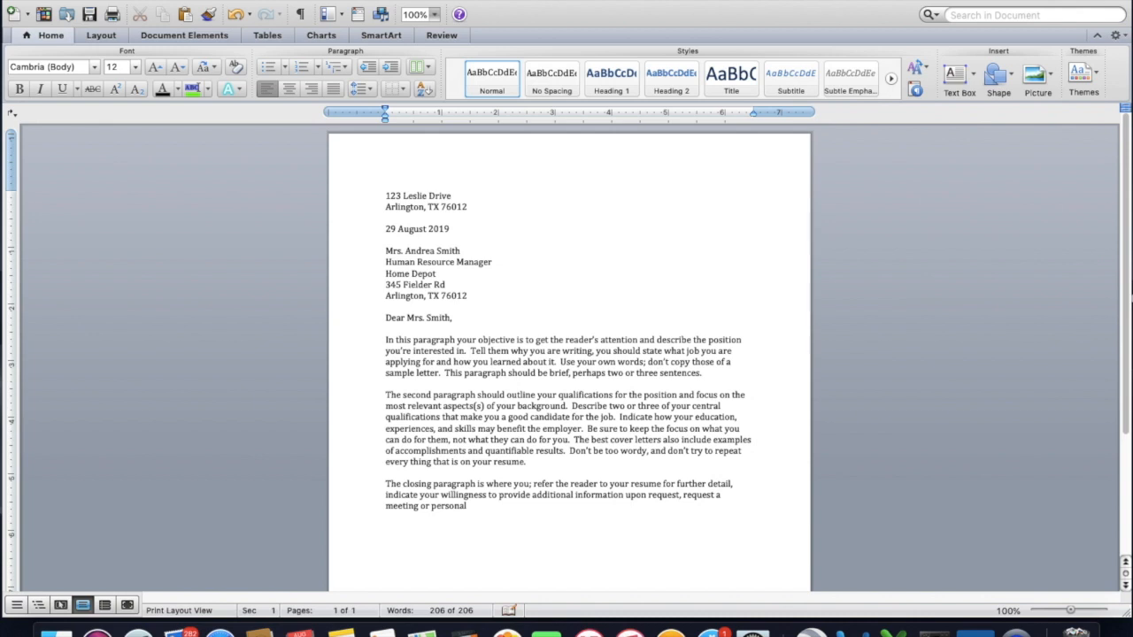
type(" interview, mention that you look forward")
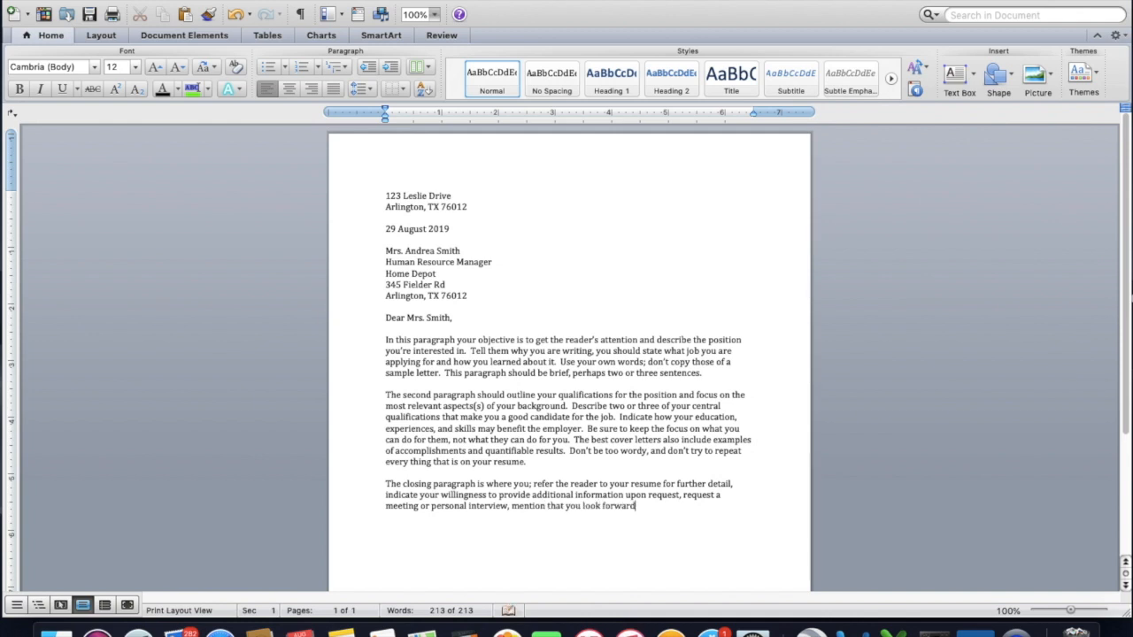
type(" to hearing from them.  E")
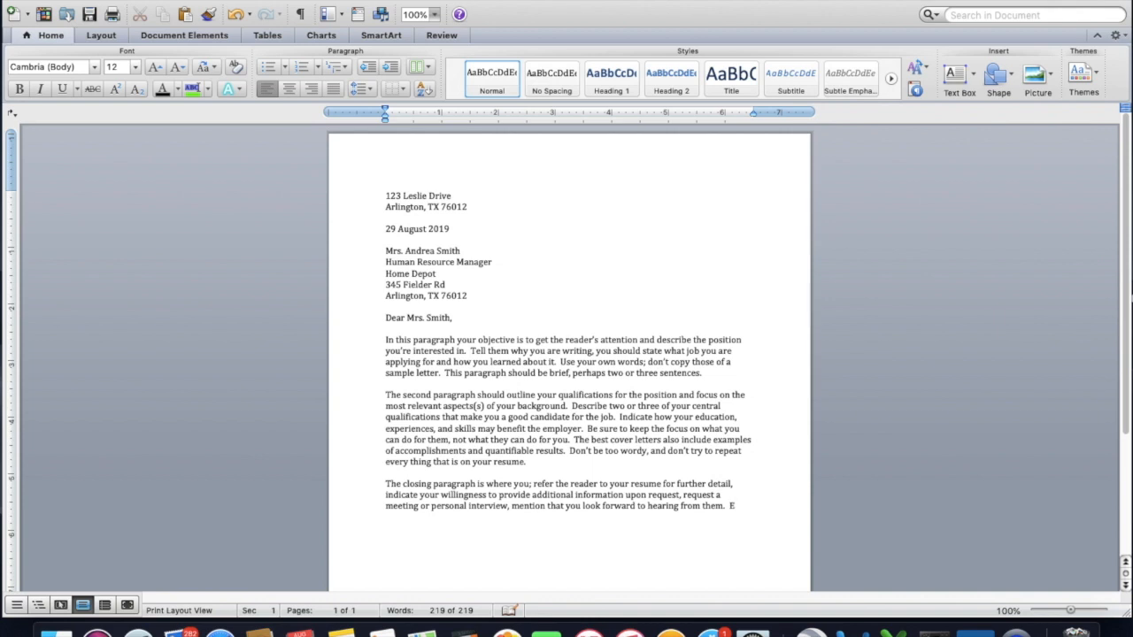
type("xplain how they can reach")
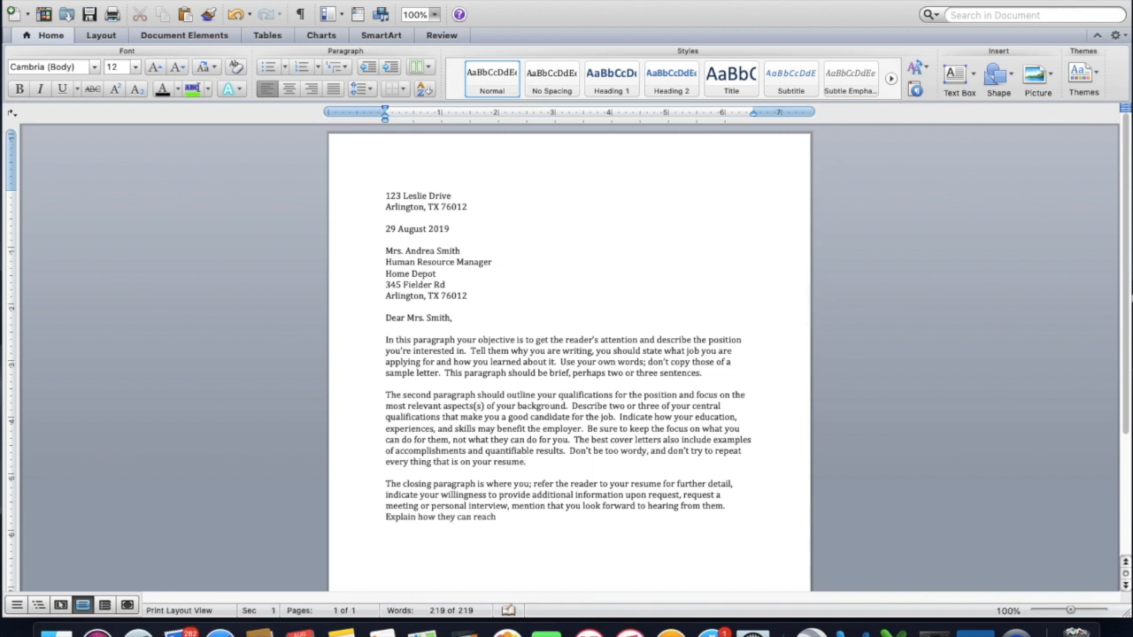
type(" you, and thatn them for taki")
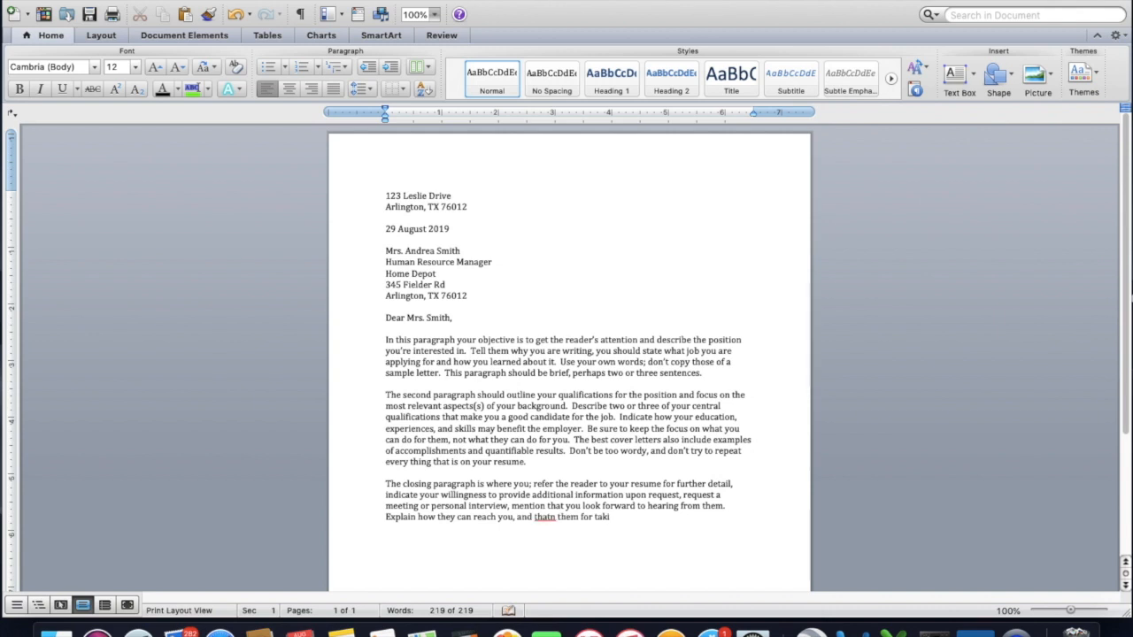
type("ng the tiem")
Add "Explain how they can reach you, and thank them for taking the" as a new sentence, correcting the misspelled "thank".
double_click(546, 519)
type("thank")
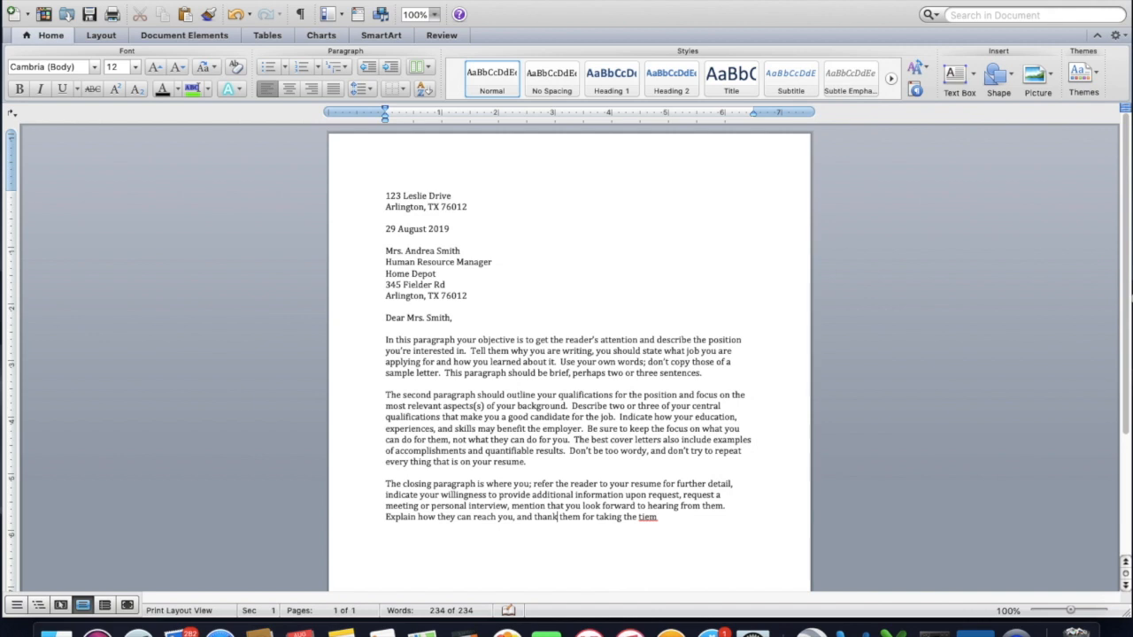
Correct the misspelled last word to "time" and finish the closing paragraph with "to consider your application.".
double_click(647, 517)
type("tim")
type("e")
type(" to c")
type("onsider your app")
type("lication.")
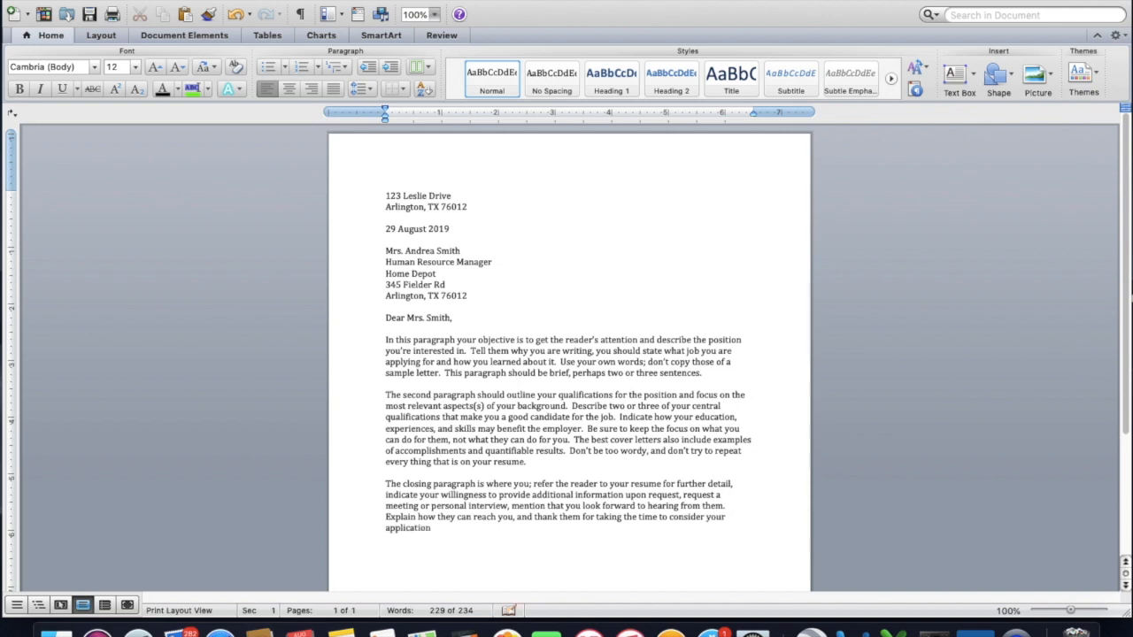
Add the complimentary close "Sincerely," after a blank line below the closing paragraph.
key("Return")
key("Return")
type("Sincerely,")
Insert the signature placeholder "//Sign//" in italics, one blank line below "Sincerely,".
key("Return")
key("Return")
type("//")
type("S")
key("BackSpace")
key("BackSpace")
key("super+i")
type("Sign//")
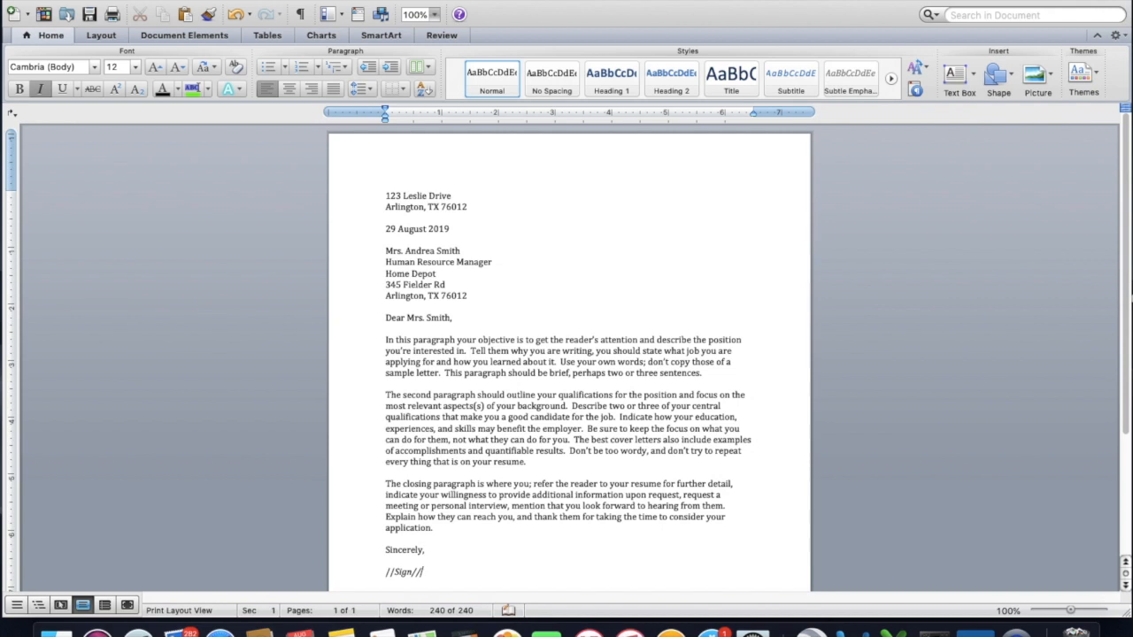
Enter the sender's full name in regular text below the signature placeholder, separated by a blank line.
key("Return")
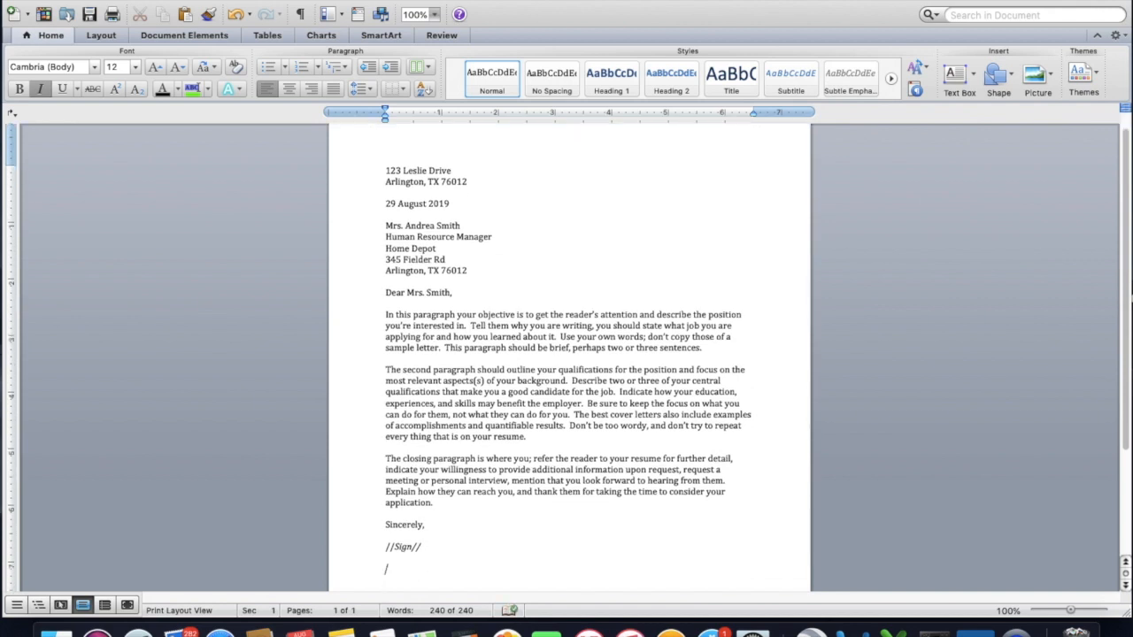
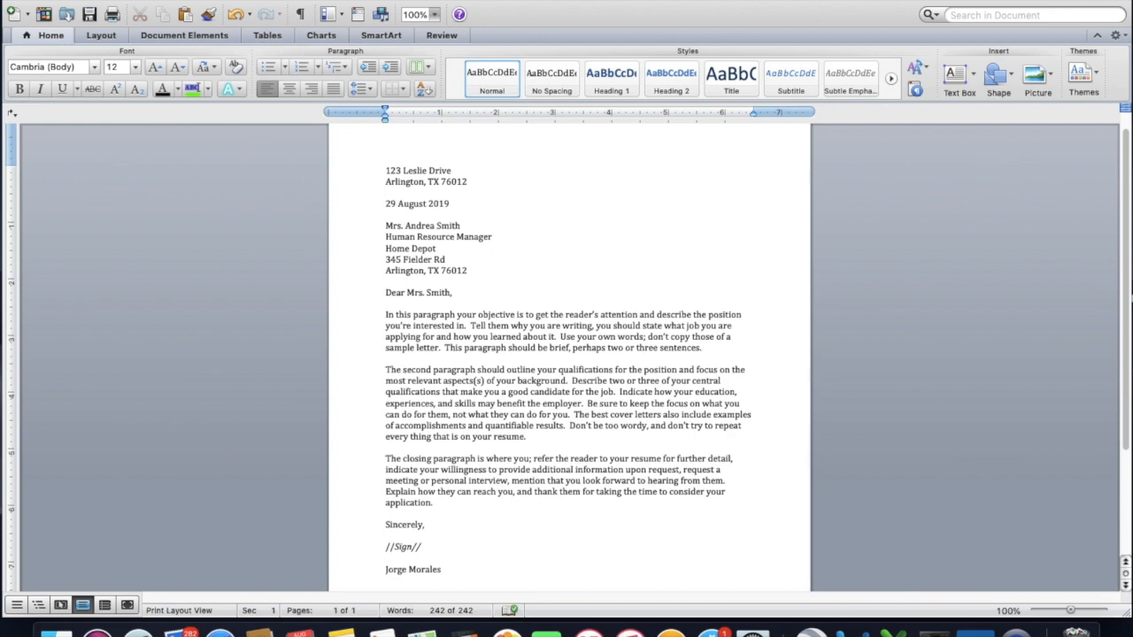
Save the letter under the file name "Cover Letter to Job #1".
scroll(569, 354, "down", 5)
scroll(570, 354, "up", 5)
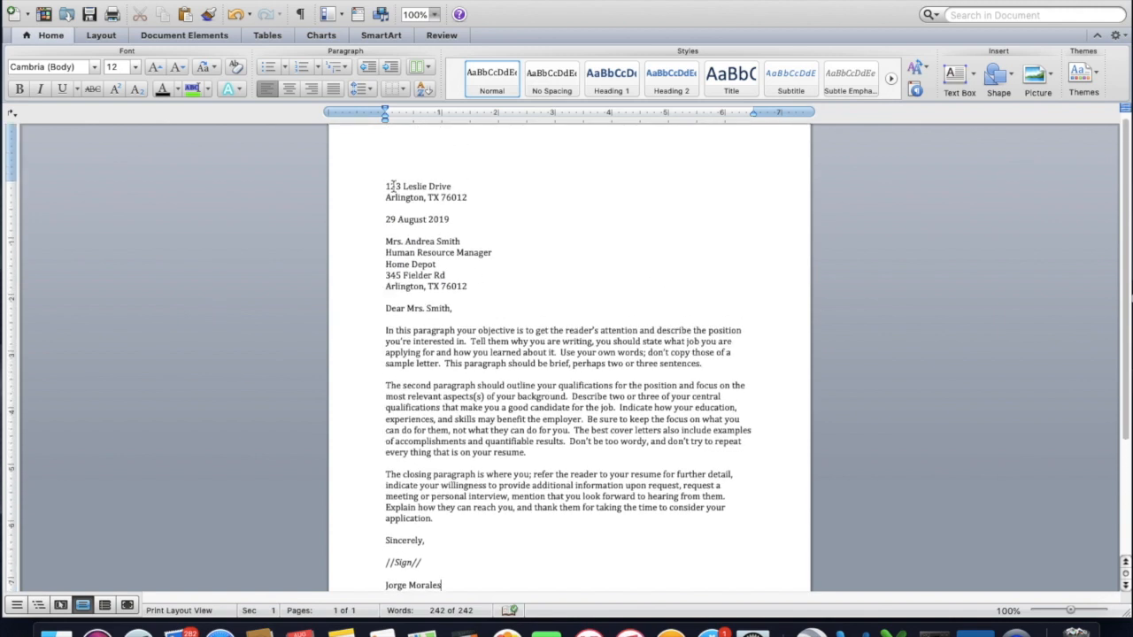
left_click(93, 1)
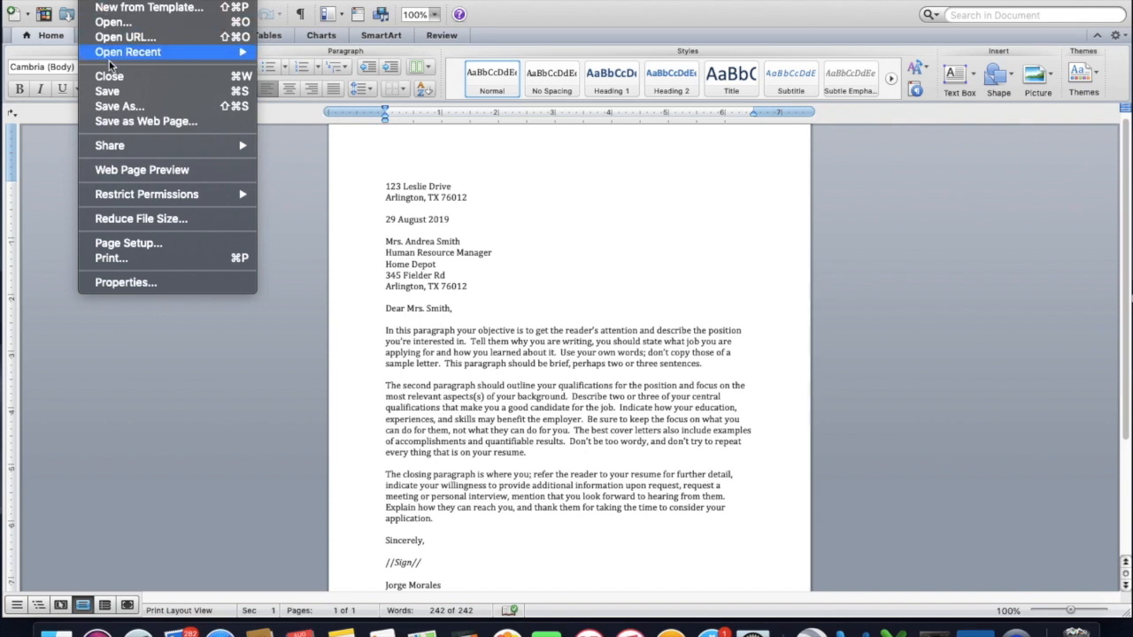
left_click(112, 107)
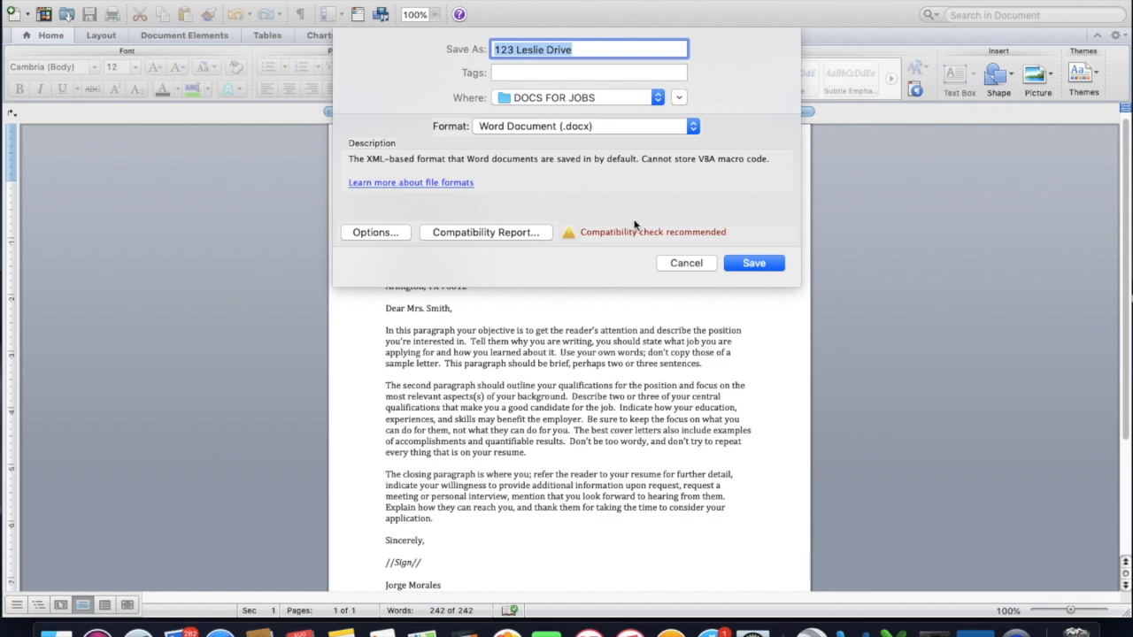
left_click(639, 56)
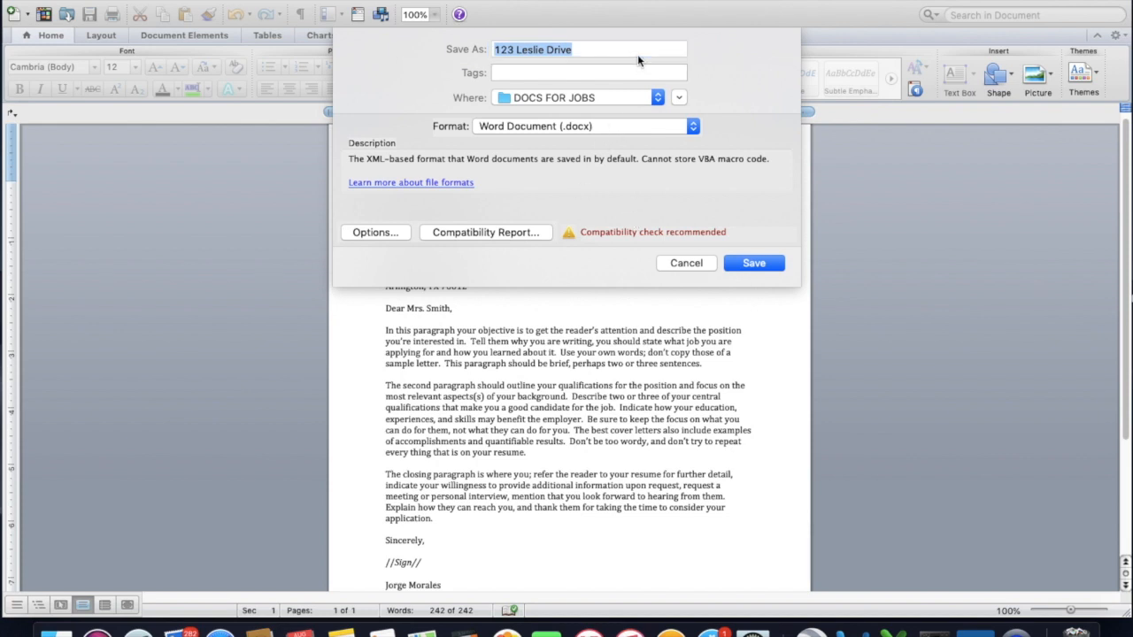
key("BackSpace")
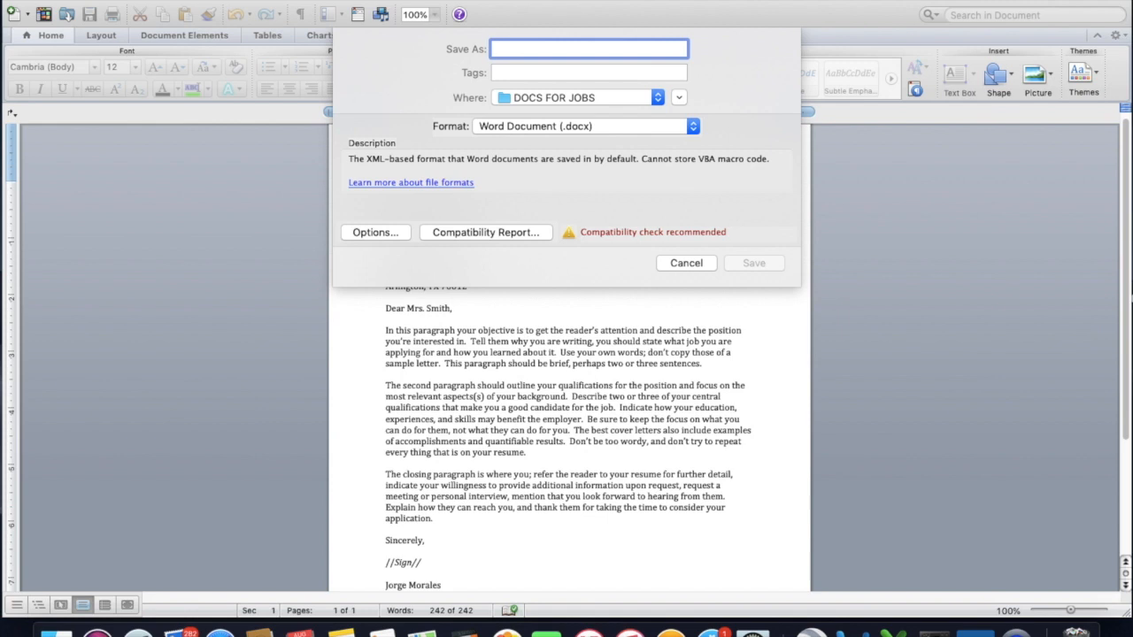
type("Cover Le")
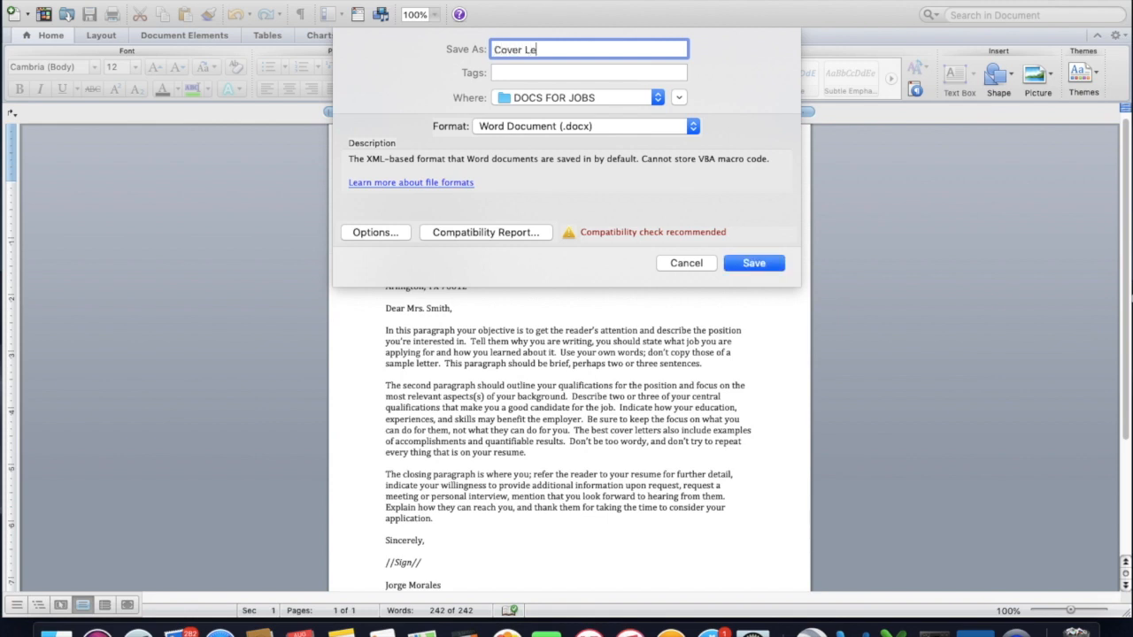
type("tter to Job #1")
left_click(755, 264)
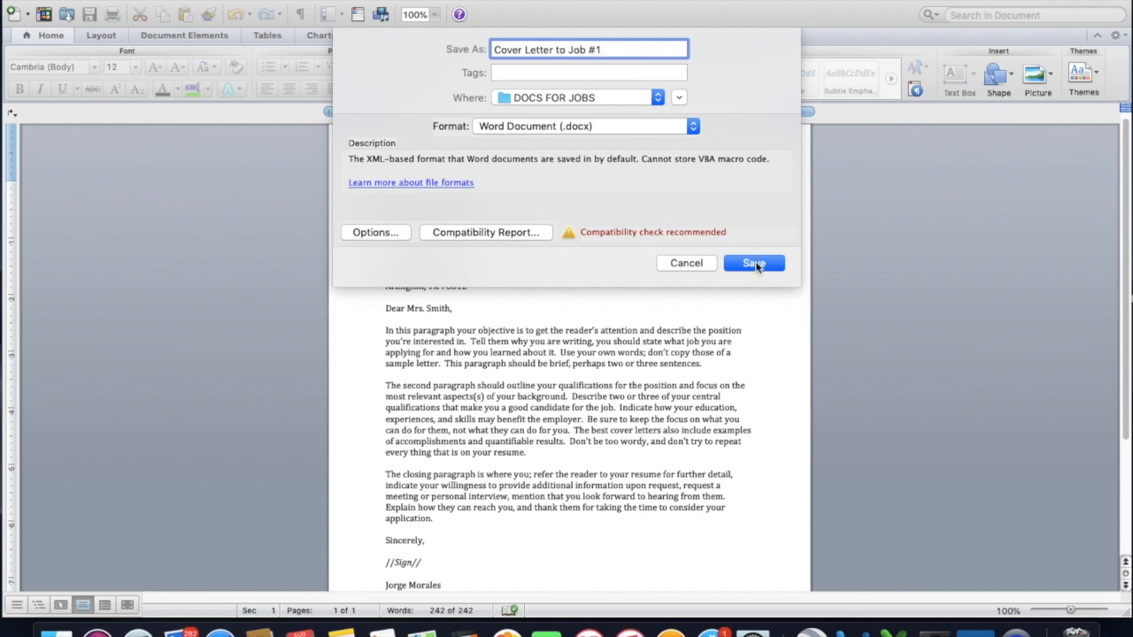